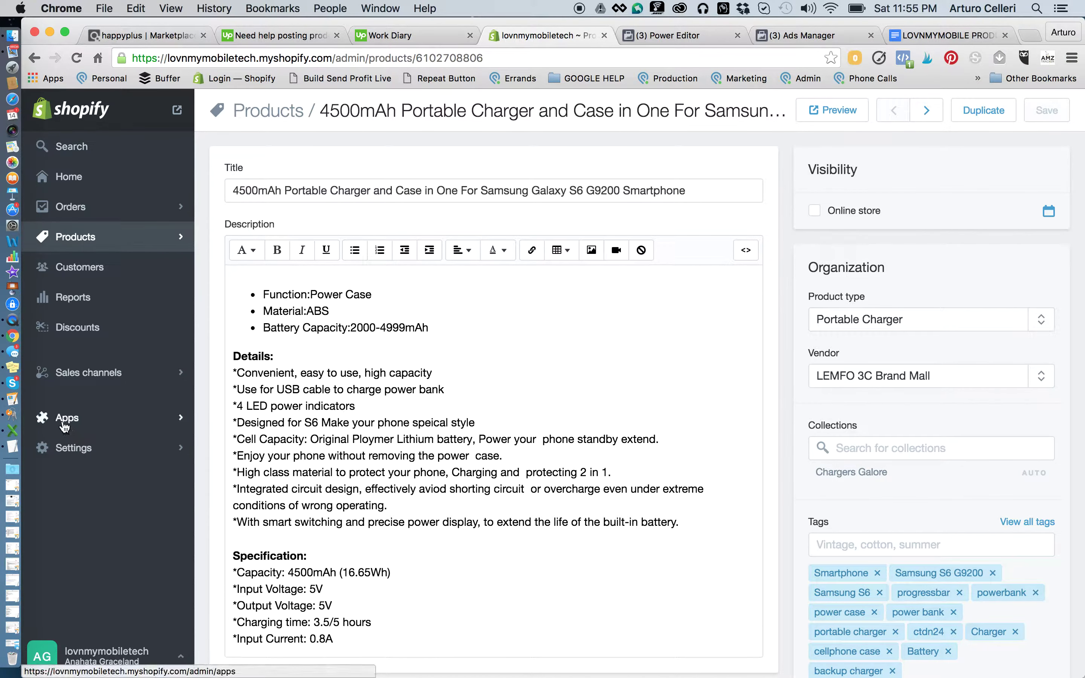
# Step: Open the store's installed apps and launch the Oberlo Ali Importer dashboard
pyautogui.click(65, 425)
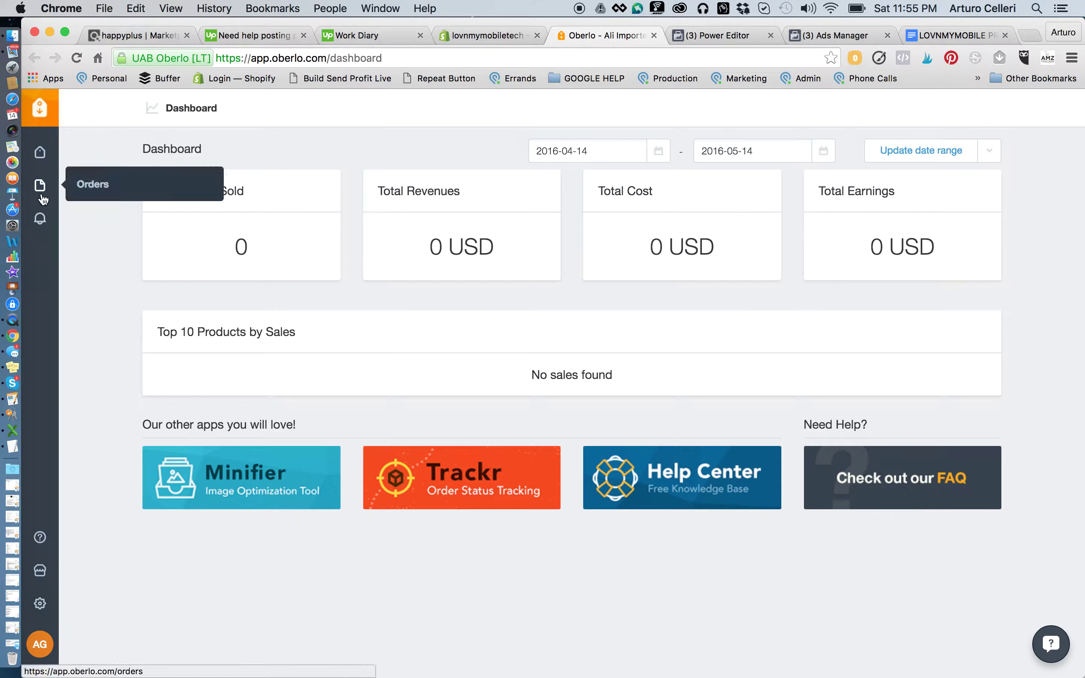
# Step: Open Oberlo's My Products list, detach the Oberlo tab into its own window, and return to Shopify
pyautogui.moveTo(41, 153)
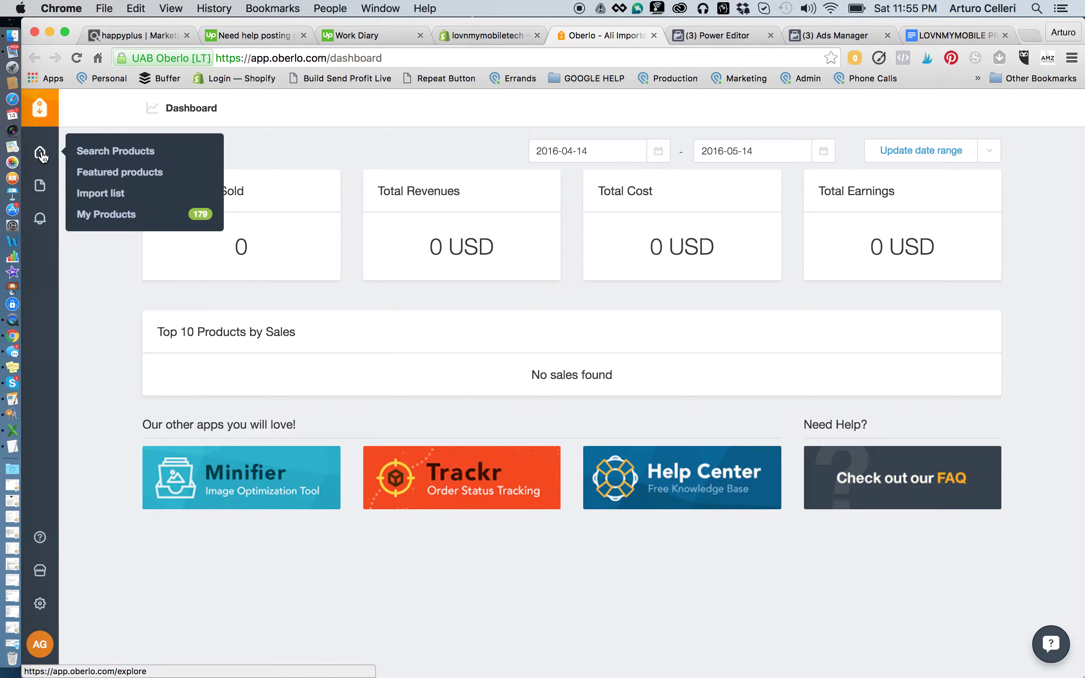
pyautogui.click(140, 152)
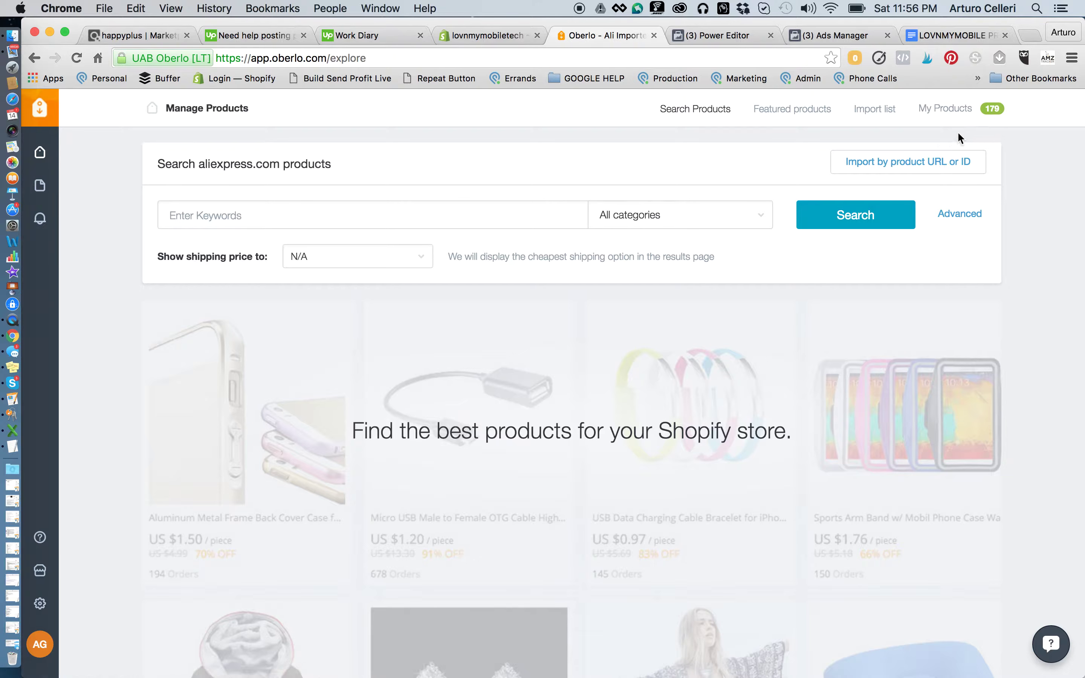
pyautogui.click(946, 112)
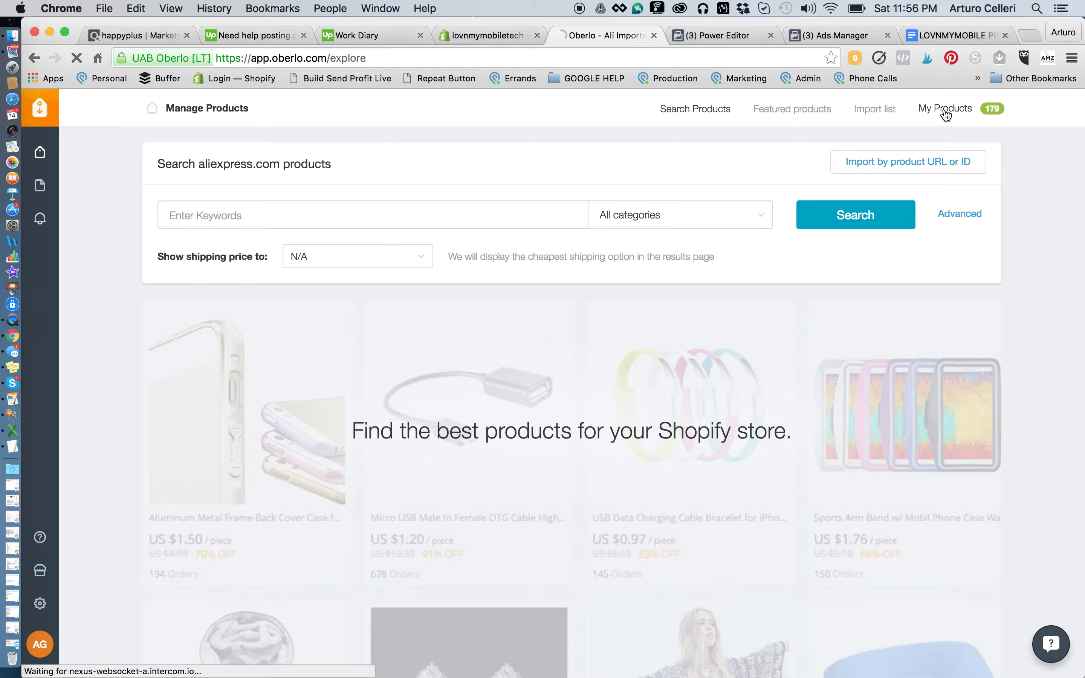
pyautogui.scroll(-5, 419, 443)
pyautogui.scroll(5, 418, 448)
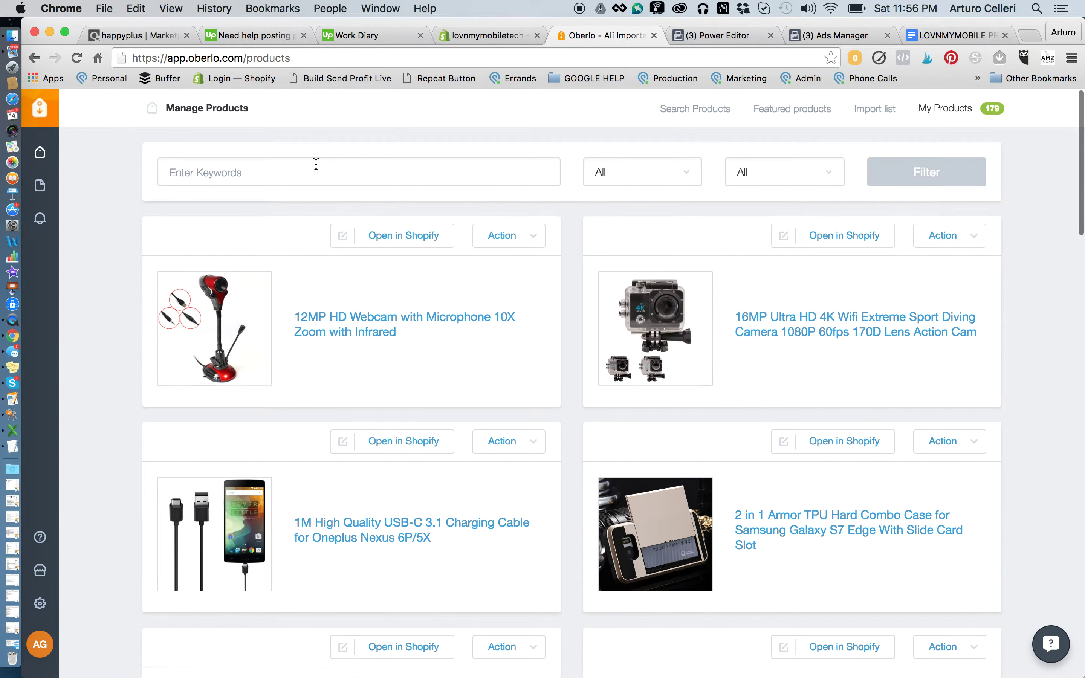
pyautogui.click(316, 164)
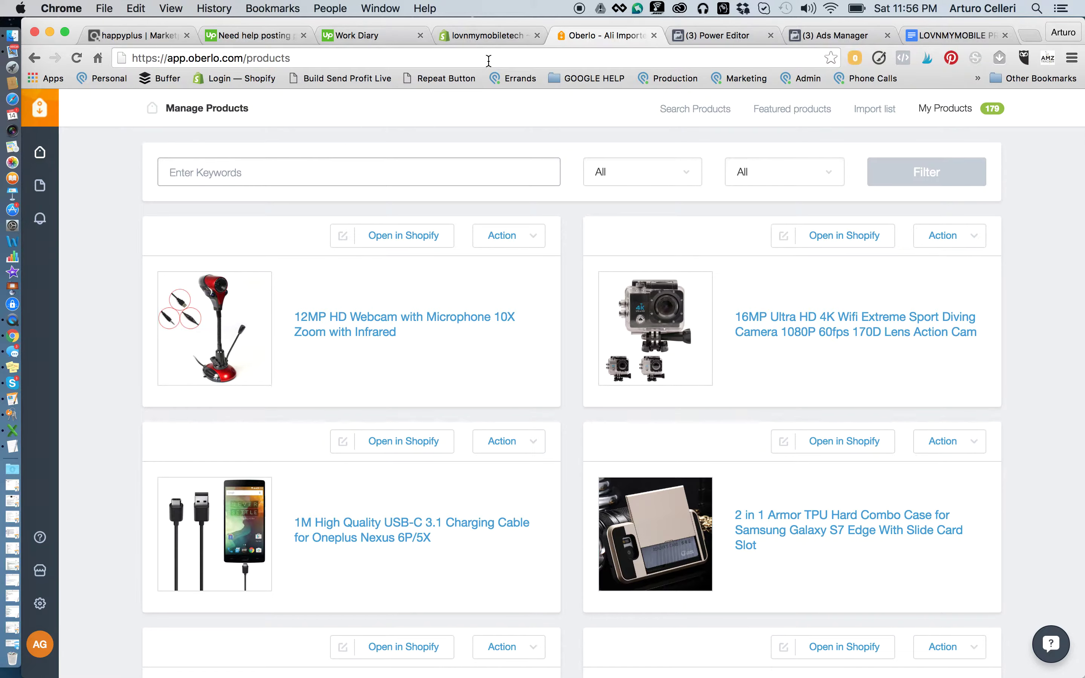
pyautogui.moveTo(598, 36); pyautogui.dragTo(422, 237)
pyautogui.click(229, 226)
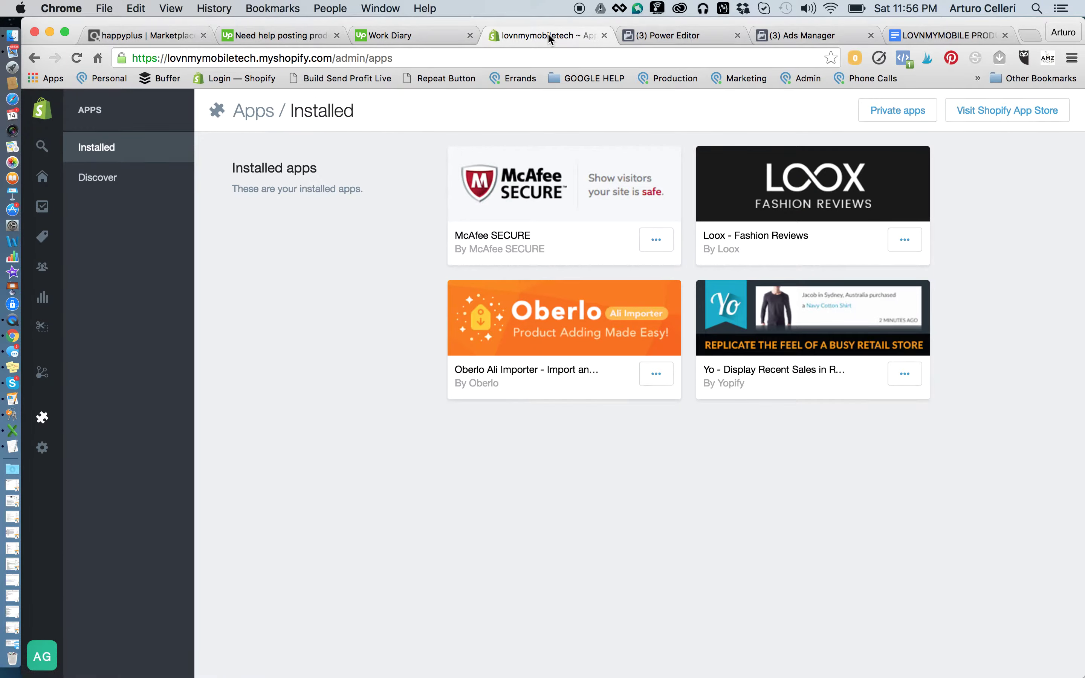
# Step: Filter the Shopify Products list by Product vendor lovnmymobiletech
pyautogui.moveTo(67, 240)
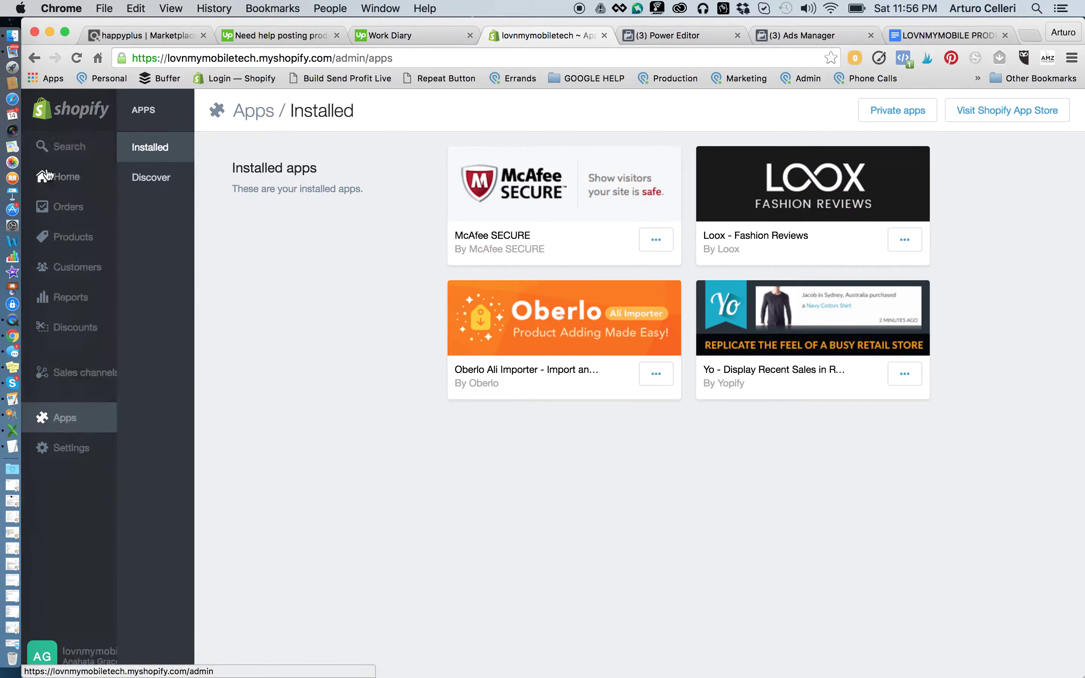
pyautogui.click(69, 240)
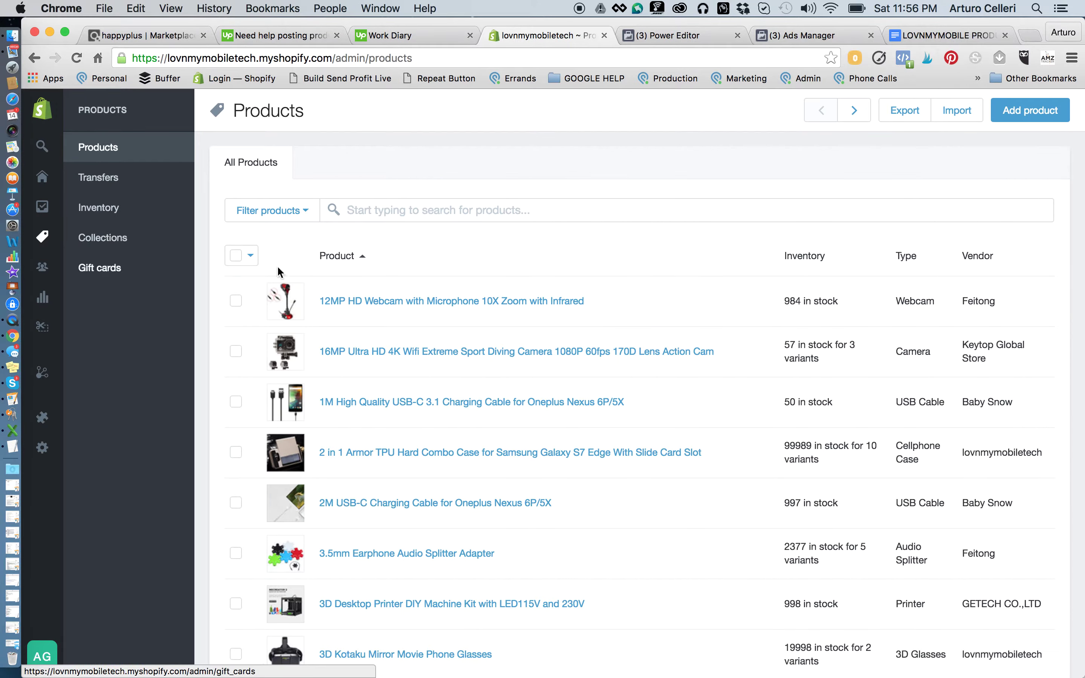
pyautogui.click(307, 219)
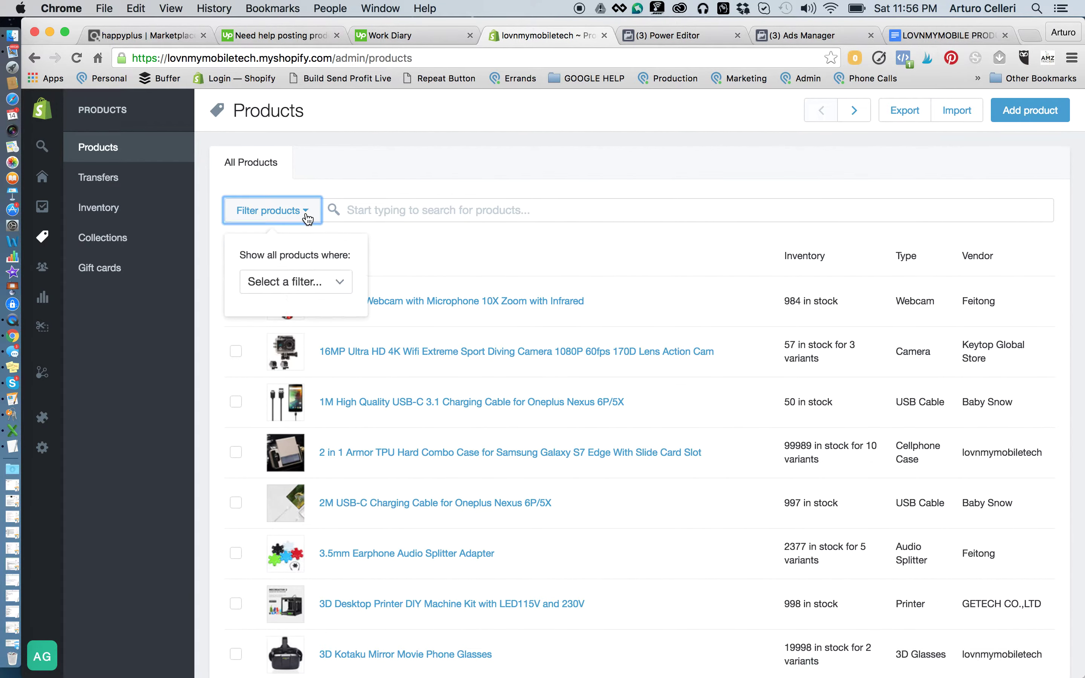
pyautogui.click(321, 281)
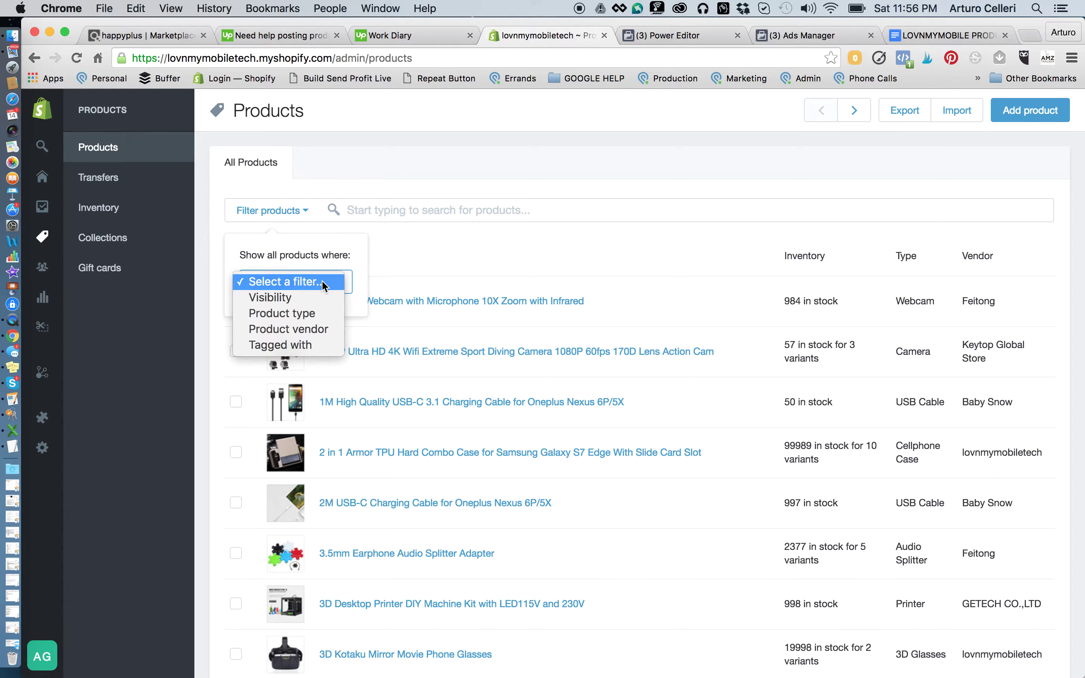
pyautogui.click(312, 330)
pyautogui.click(325, 335)
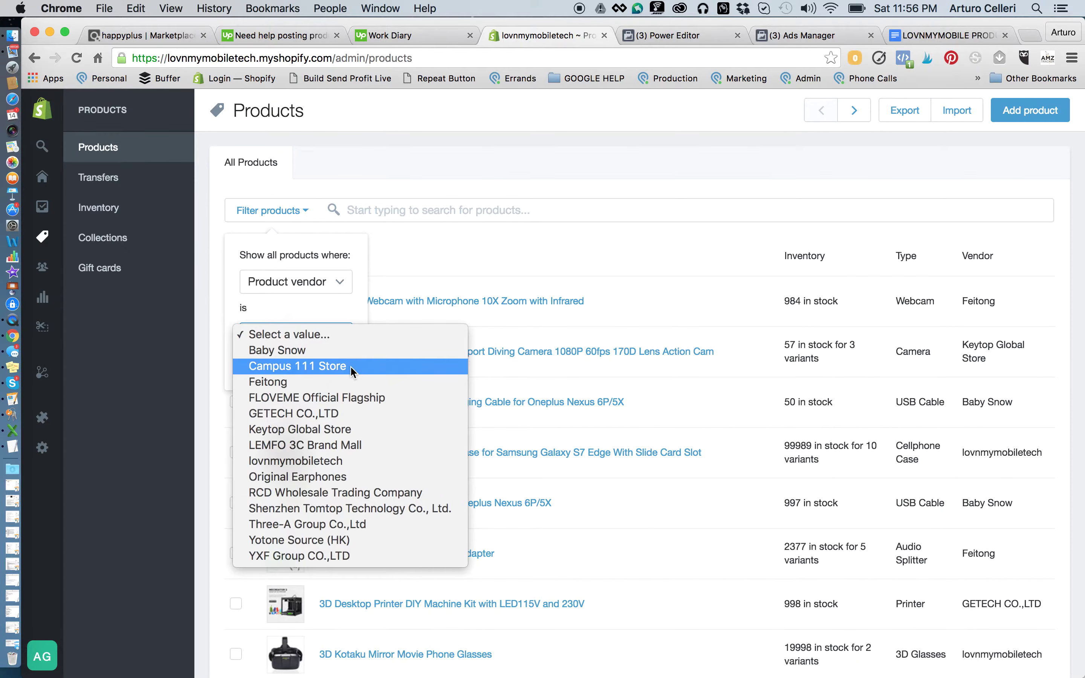
pyautogui.click(343, 462)
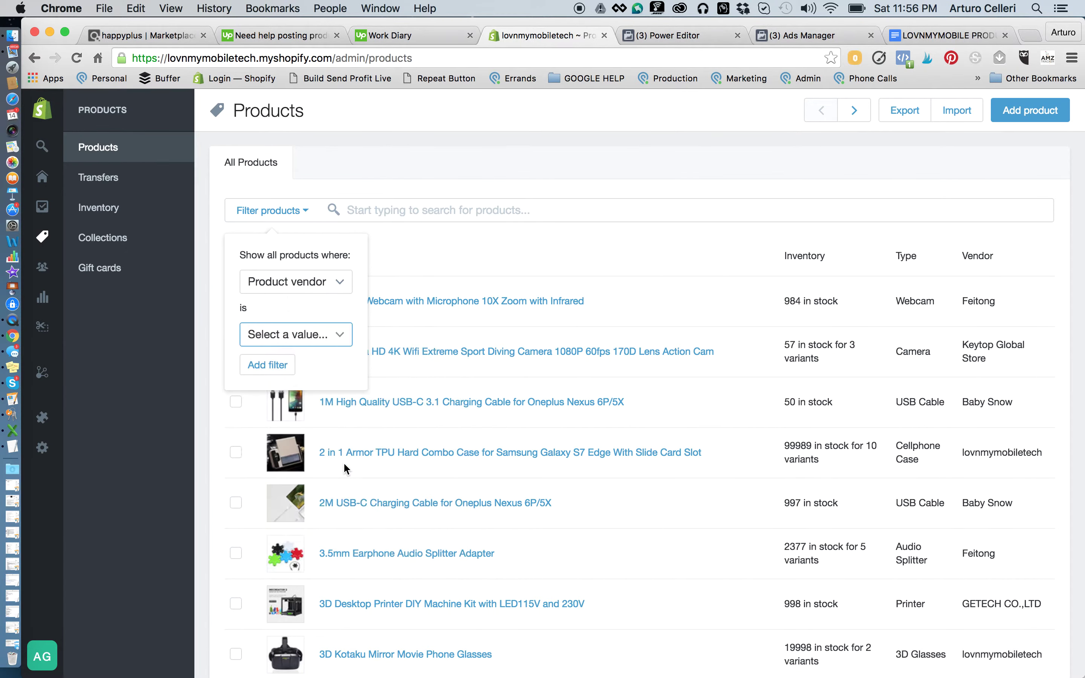
pyautogui.click(267, 366)
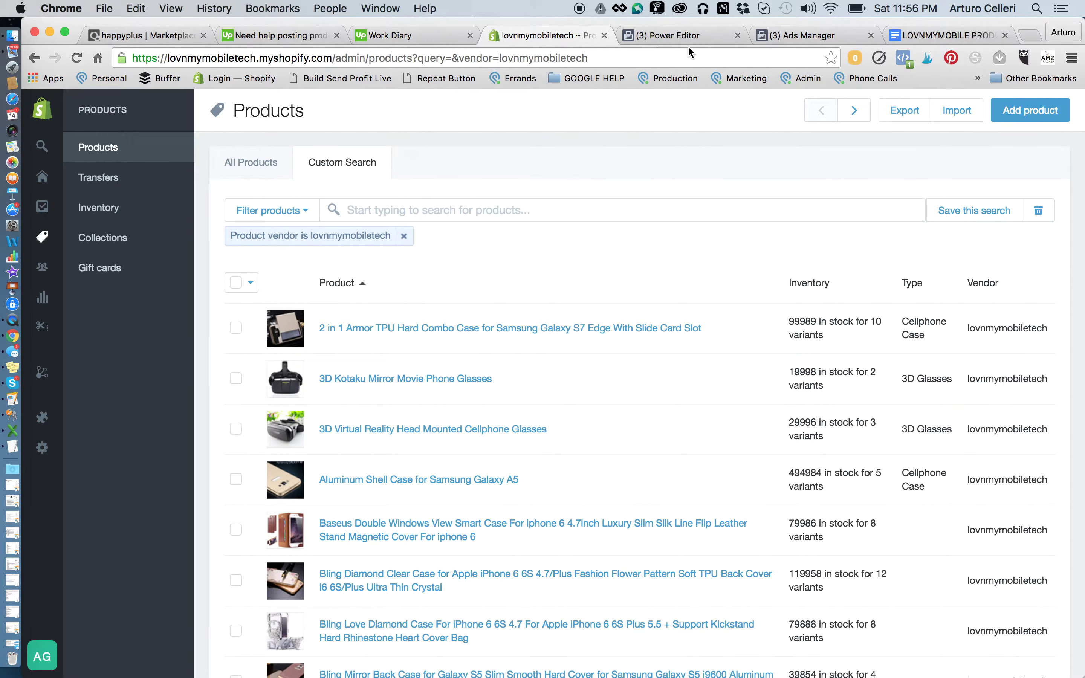
pyautogui.moveTo(1032, 35); pyautogui.dragTo(927, 35)
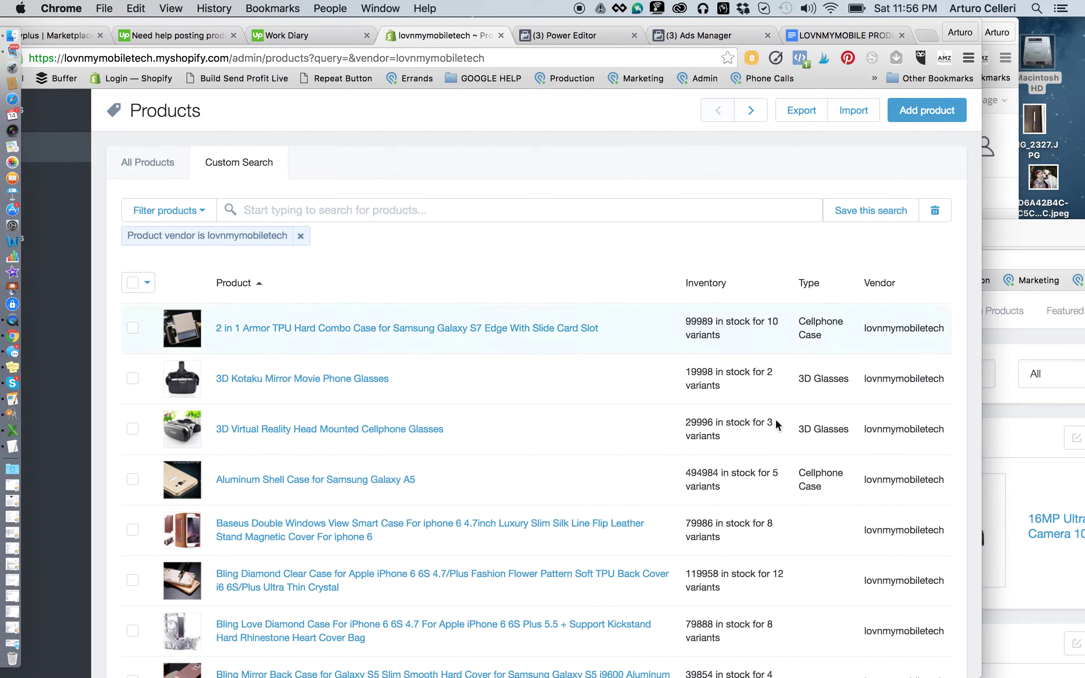
# Step: Arrange the Shopify and Oberlo windows side by side and select the first product's title
pyautogui.moveTo(977, 675); pyautogui.dragTo(644, 674)
pyautogui.moveTo(866, 233); pyautogui.dragTo(409, 8)
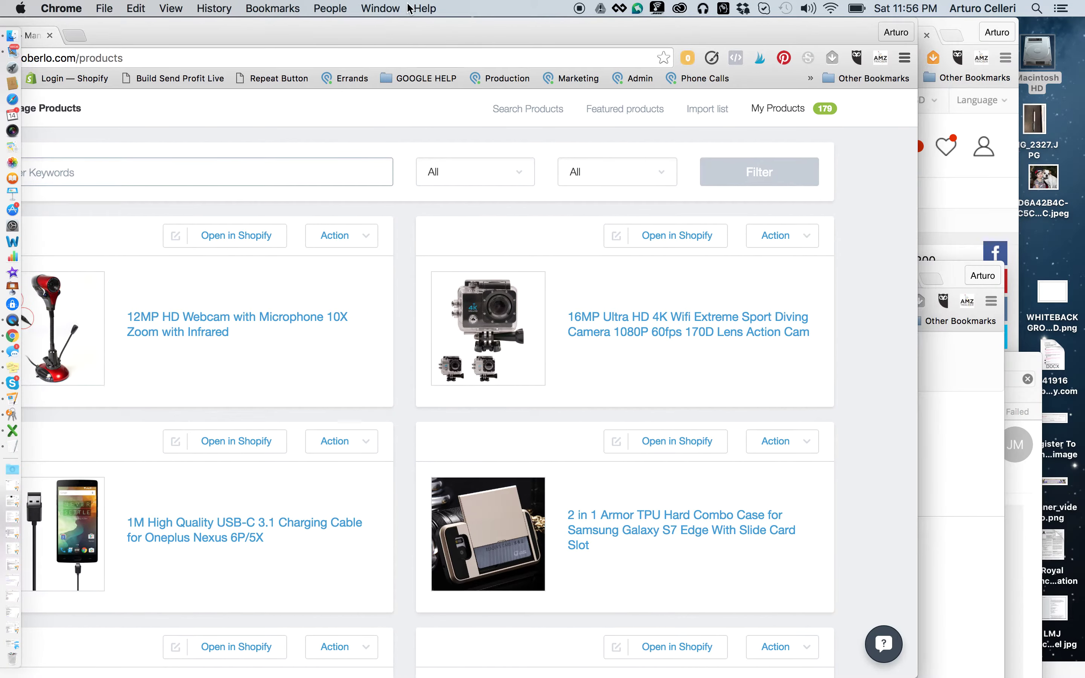
pyautogui.moveTo(633, 657); pyautogui.dragTo(330, 664)
pyautogui.moveTo(257, 34); pyautogui.dragTo(924, 41)
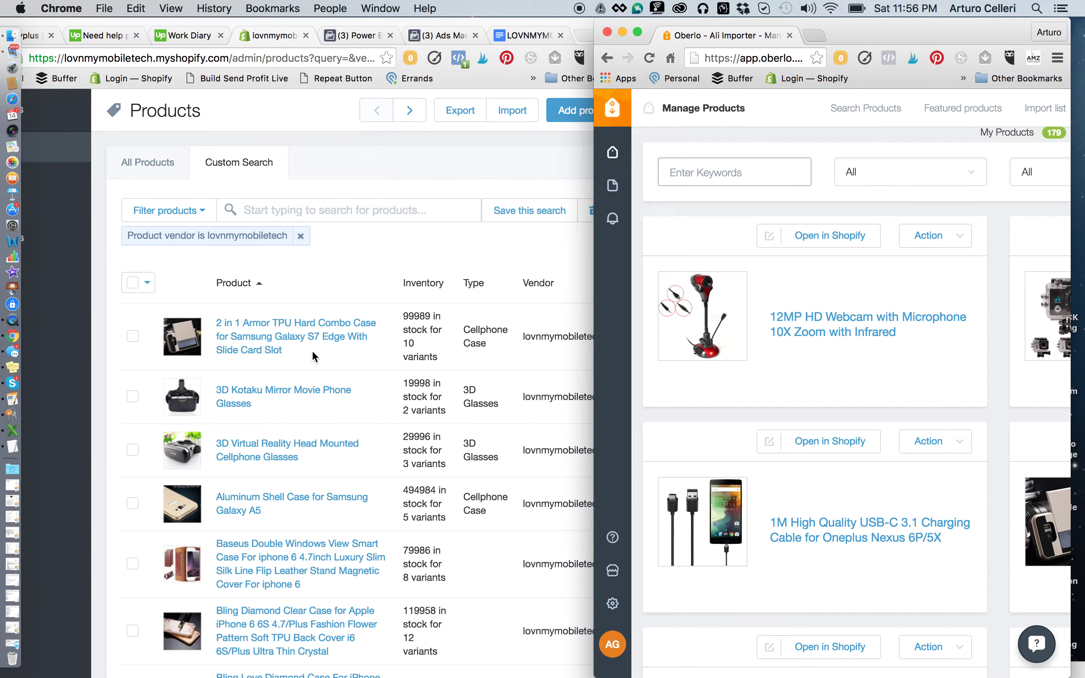
pyautogui.click(294, 361)
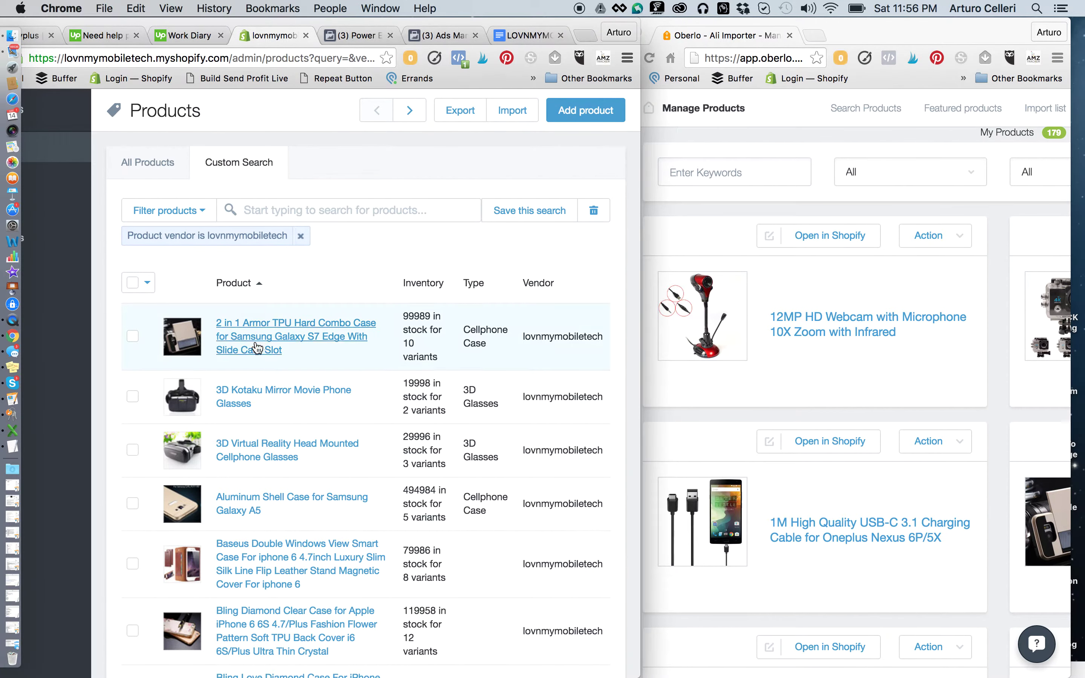
pyautogui.moveTo(290, 350); pyautogui.dragTo(213, 324)
pyautogui.press('super+c')
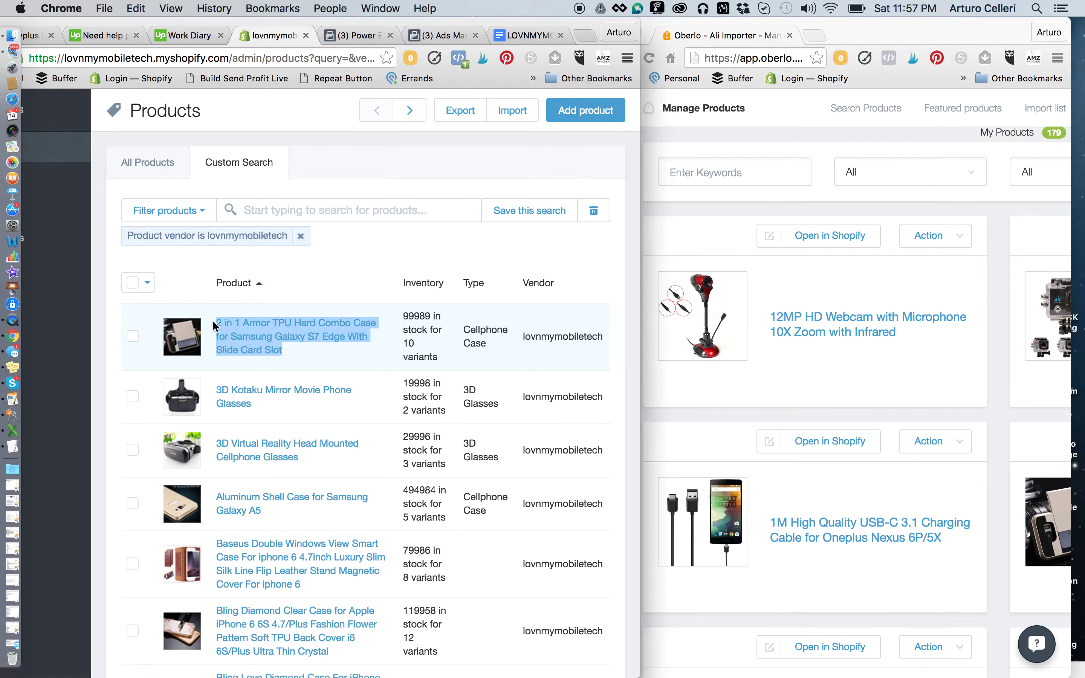
pyautogui.click(696, 223)
pyautogui.hscroll(5, 908, 194)
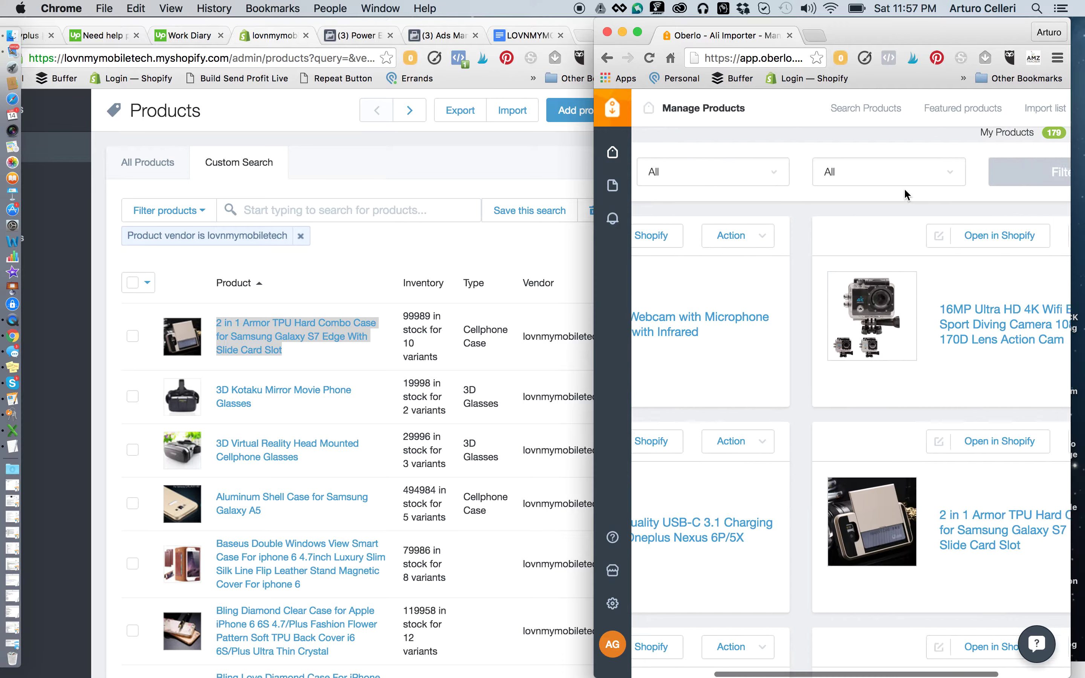
pyautogui.hscroll(-5, 920, 174)
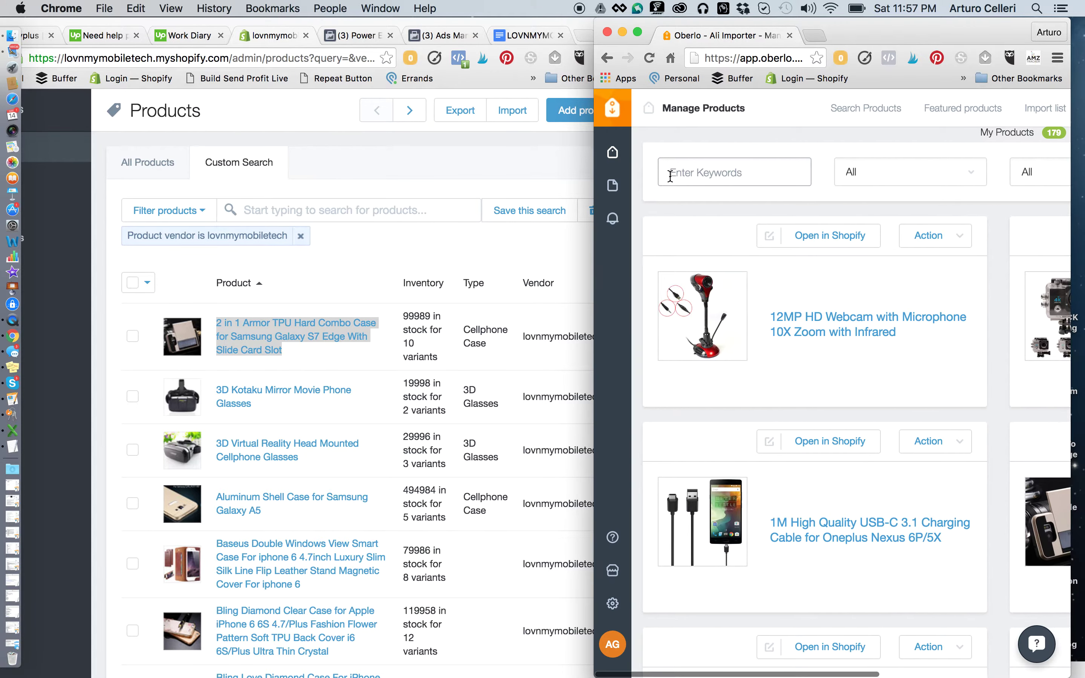
# Step: Search Oberlo's My Products for the 2 in 1 Armor TPU Hard Combo Case and open its AliExpress page
pyautogui.click(868, 108)
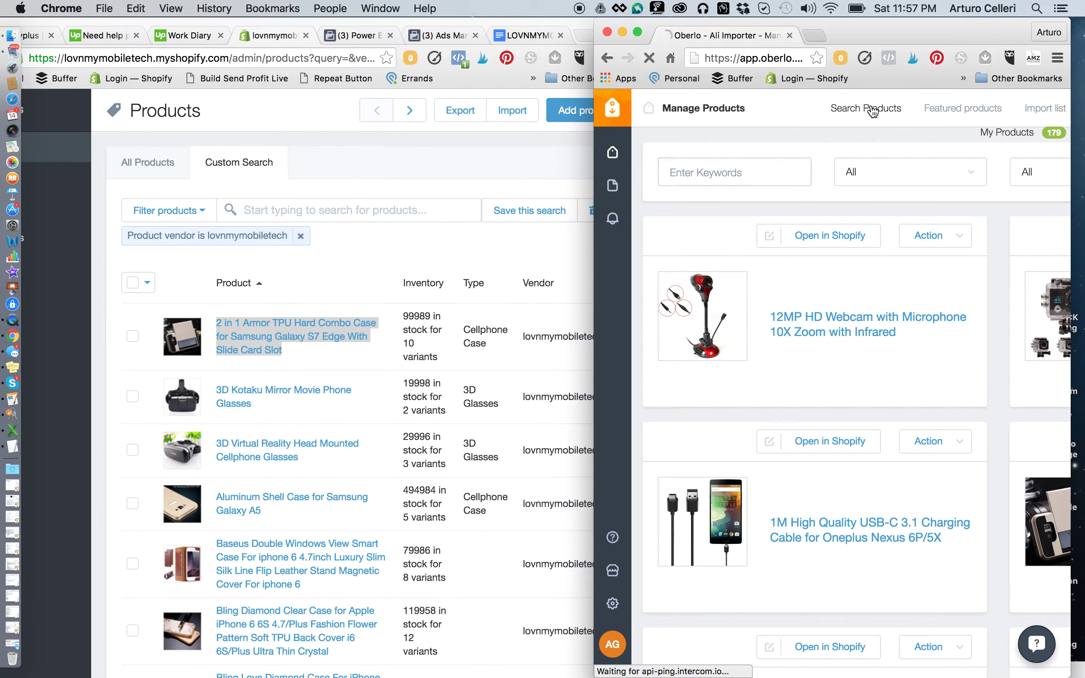
pyautogui.click(718, 219)
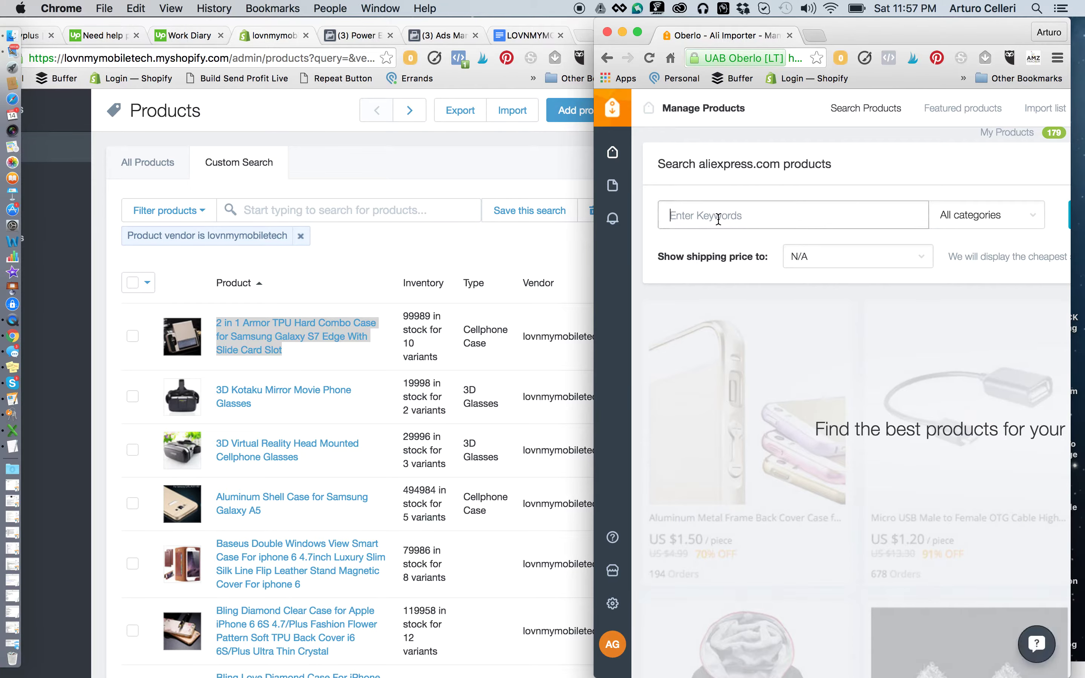
pyautogui.moveTo(890, 36); pyautogui.dragTo(500, 36)
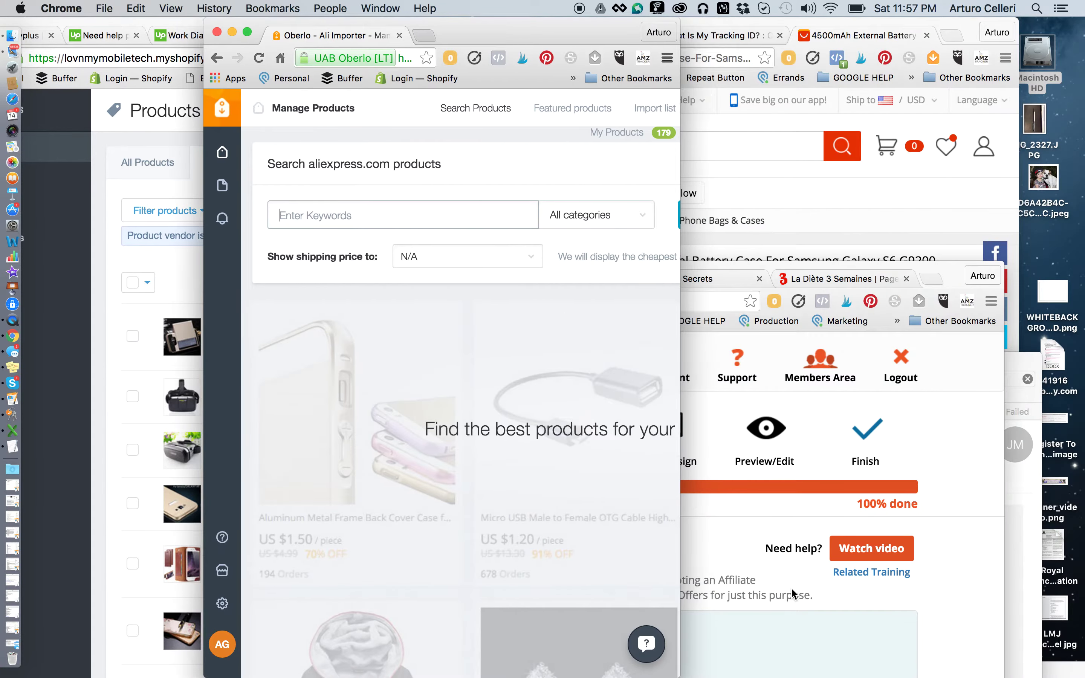
pyautogui.moveTo(674, 674); pyautogui.dragTo(1025, 676)
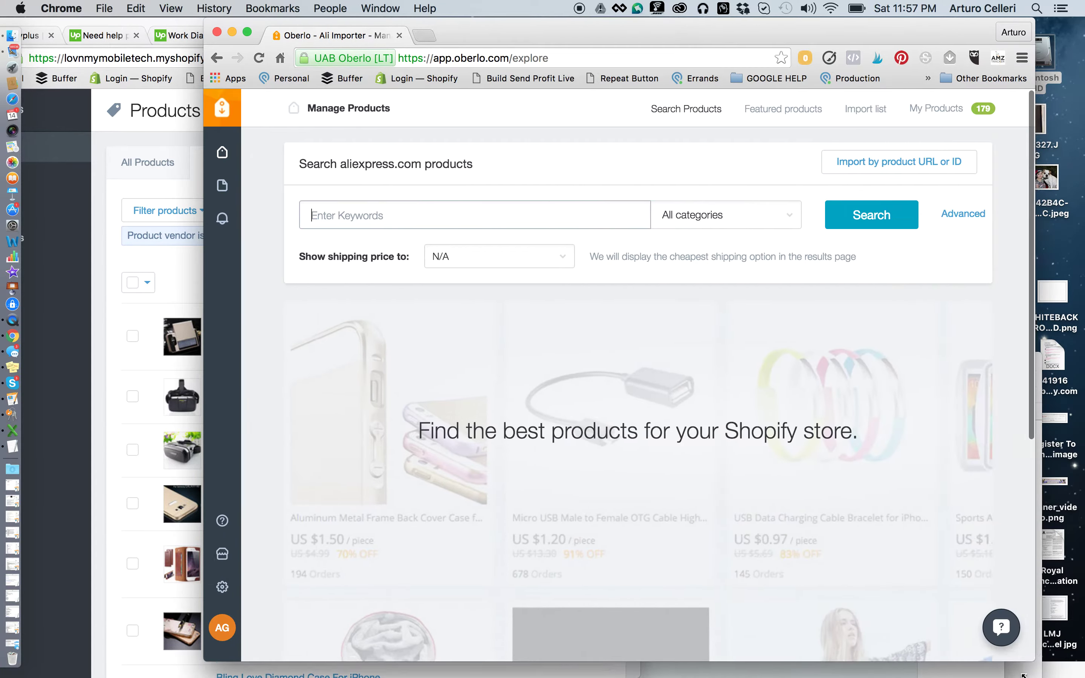
pyautogui.click(944, 118)
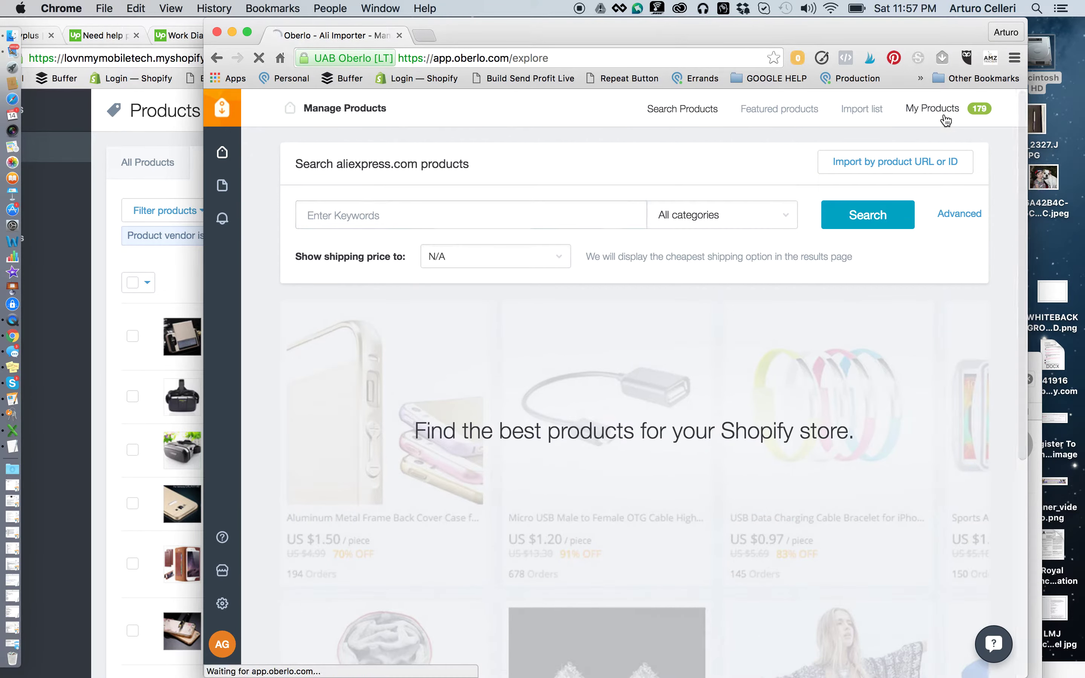
pyautogui.click(458, 164)
pyautogui.press('super+v')
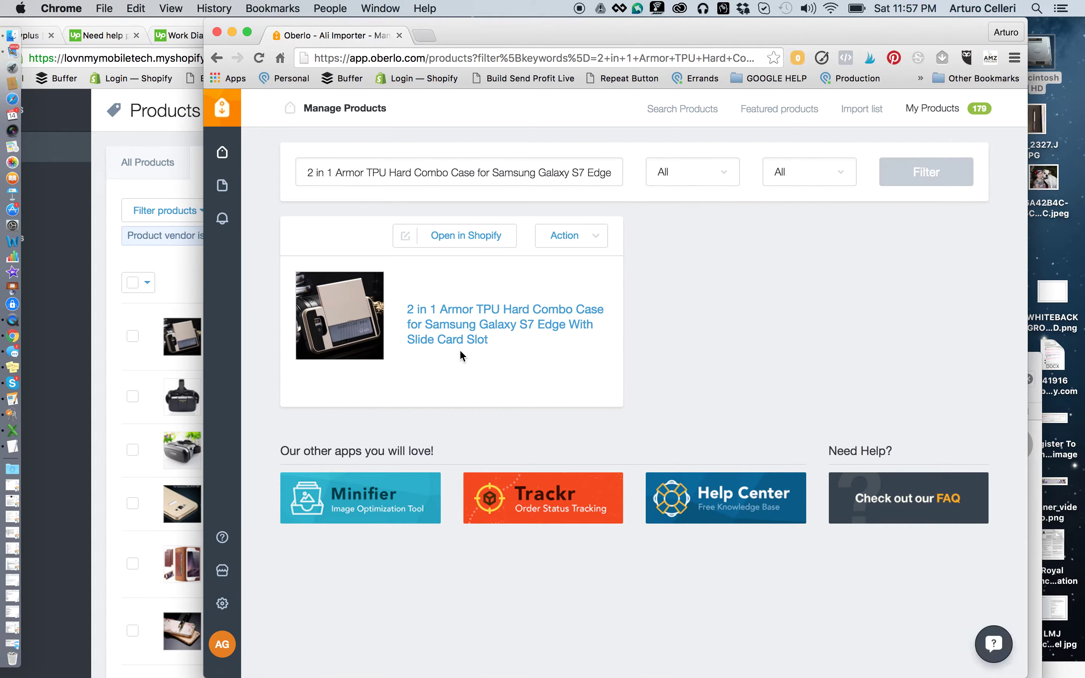
pyautogui.moveTo(618, 30); pyautogui.dragTo(858, 34)
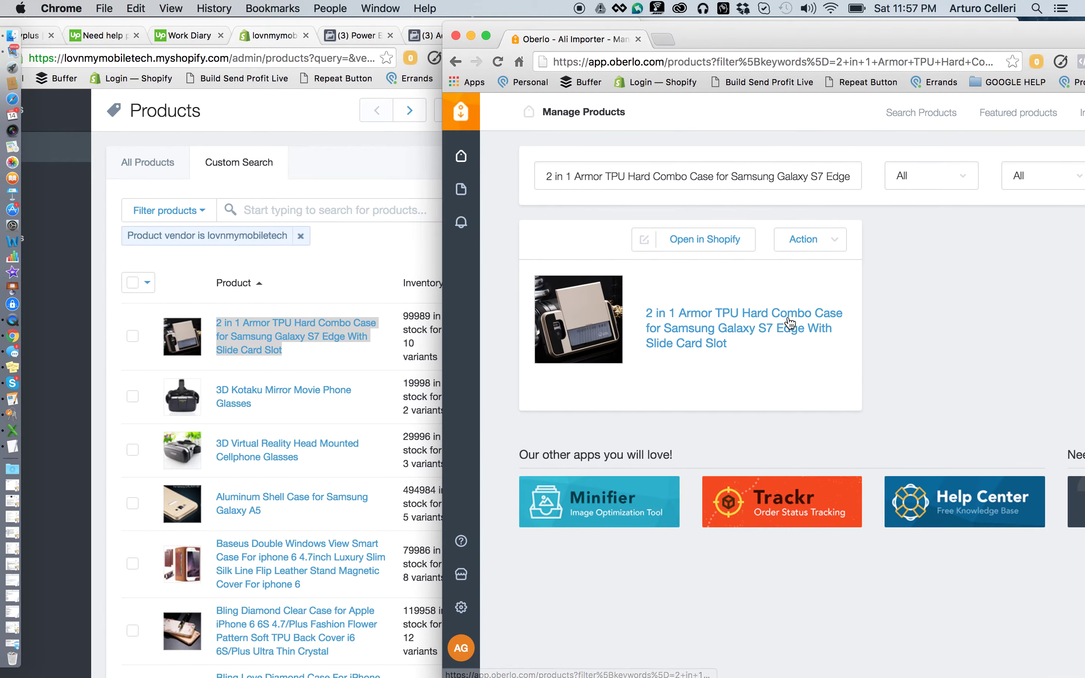
pyautogui.click(754, 331)
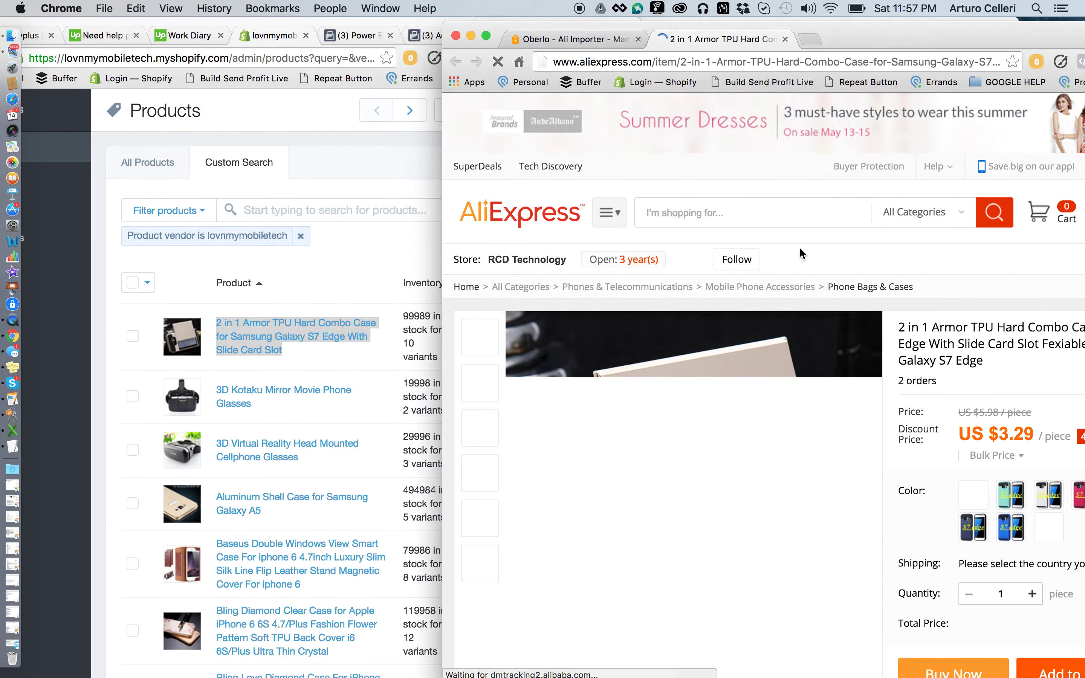
pyautogui.click(774, 68)
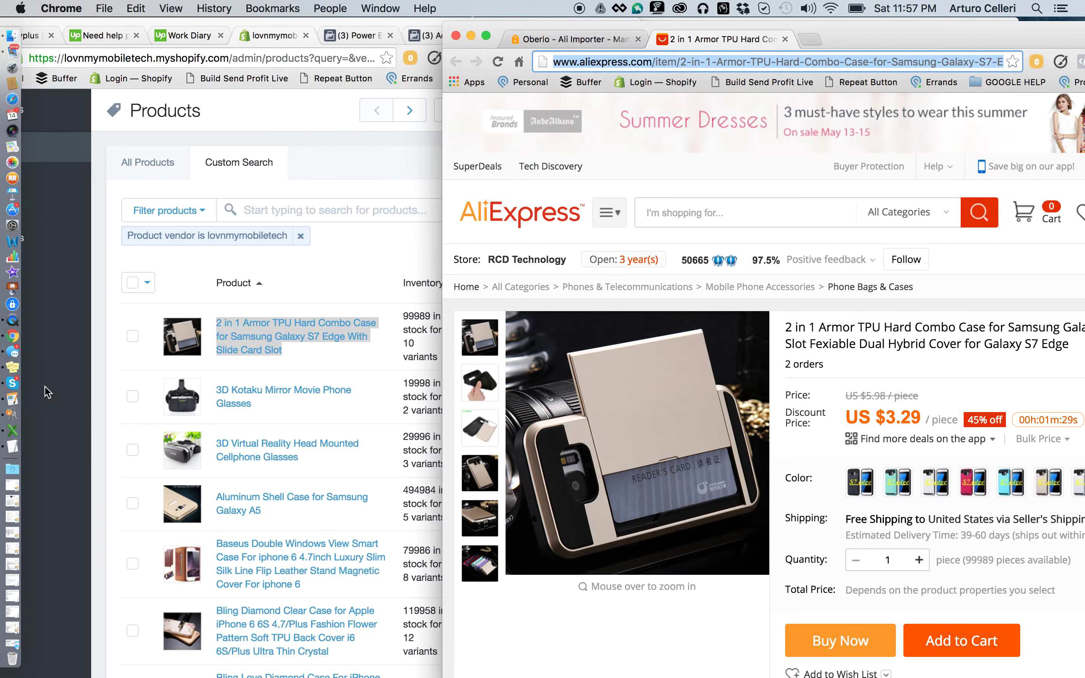
# Step: Create a blank Excel Workbook1 and size it beside the AliExpress supplier page
pyautogui.click(17, 431)
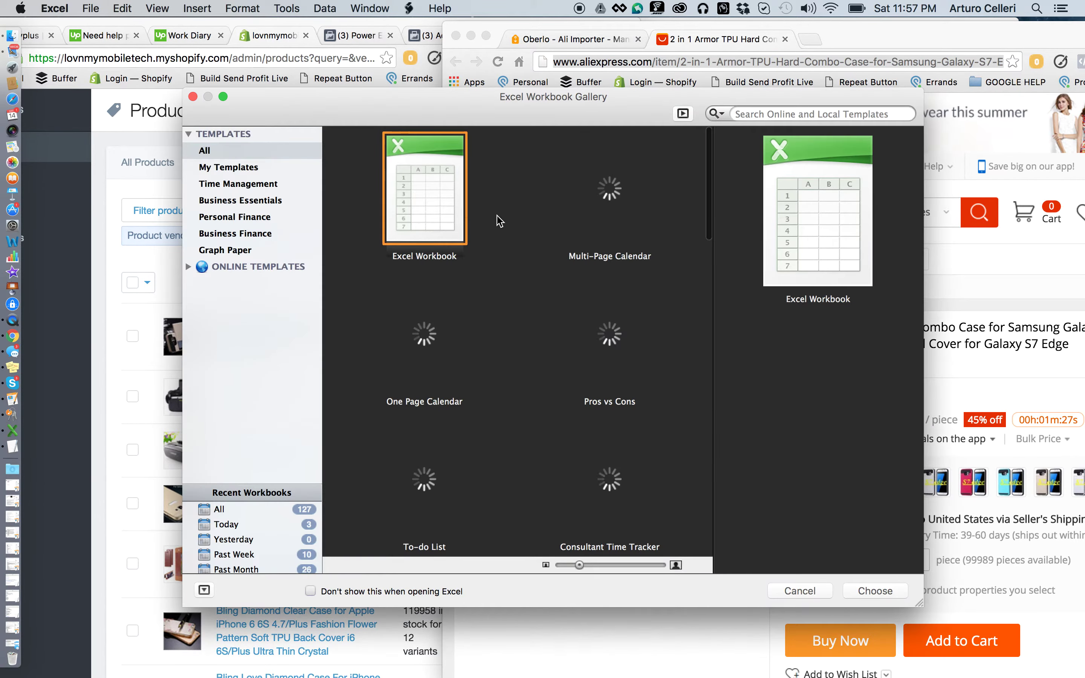
pyautogui.click(193, 96)
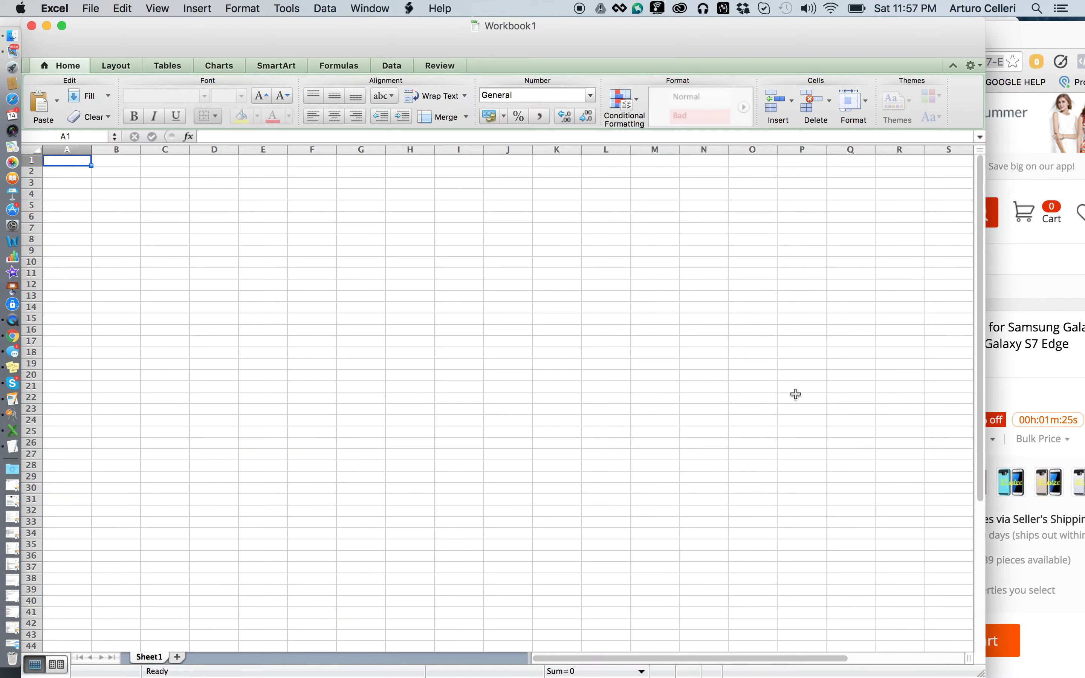
pyautogui.moveTo(981, 673); pyautogui.dragTo(591, 673)
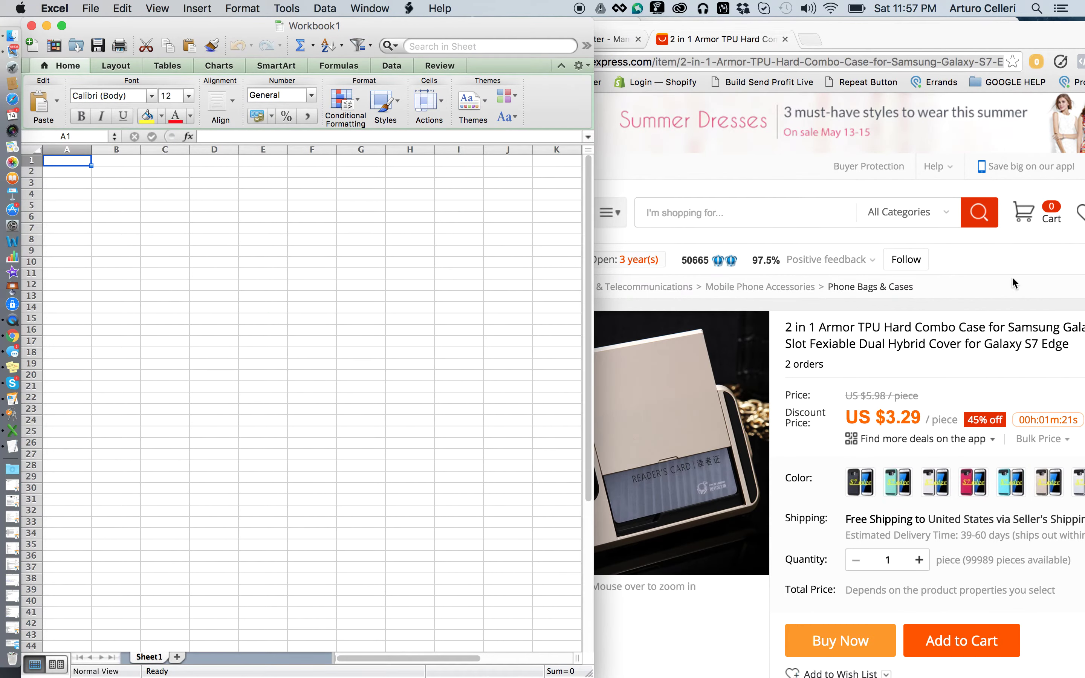
pyautogui.click(1014, 282)
pyautogui.scroll(-4, 966, 395)
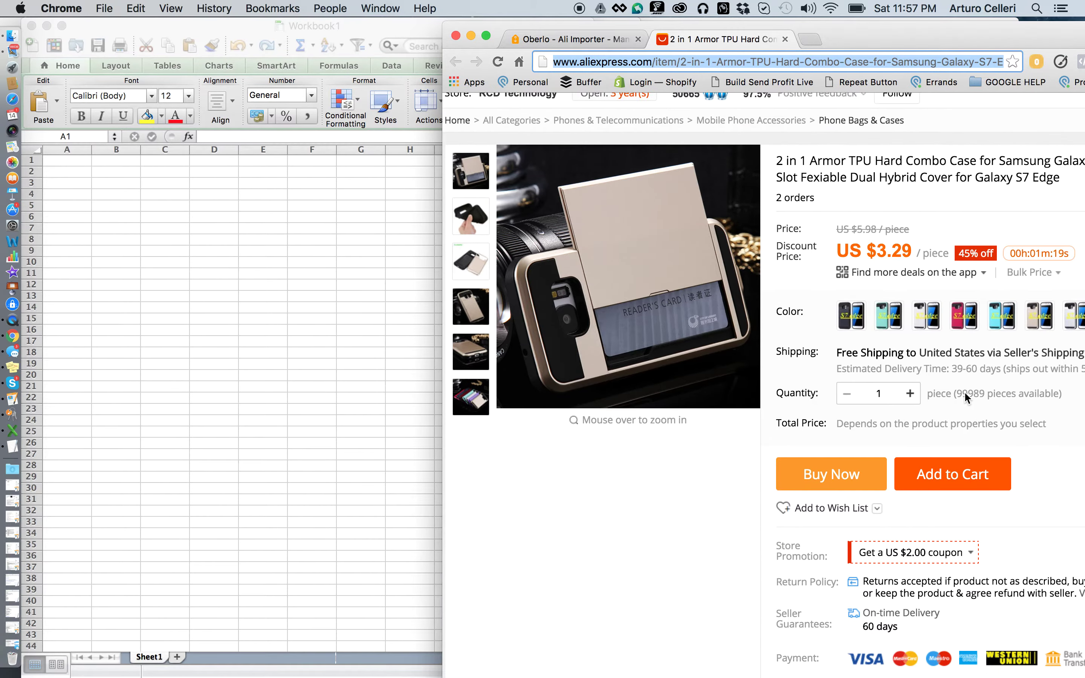
pyautogui.scroll(-2, 966, 395)
pyautogui.scroll(4, 964, 393)
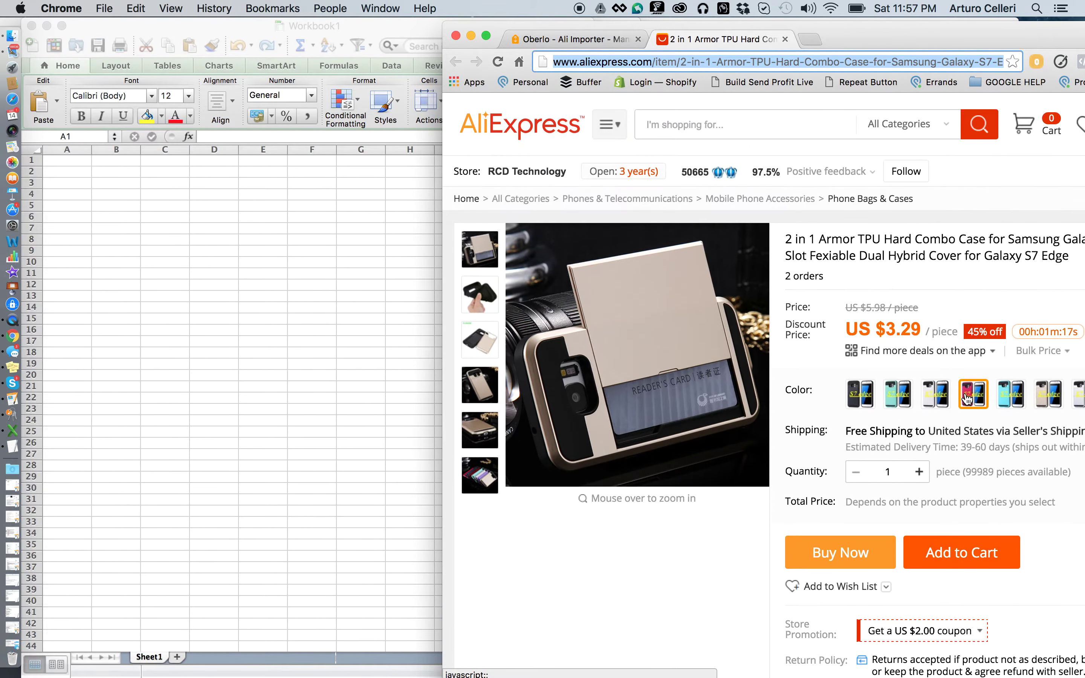
# Step: Check the case's US $3.29 price and United States shipping options, like ePacket at US $1.71
pyautogui.moveTo(926, 37); pyautogui.dragTo(685, 33)
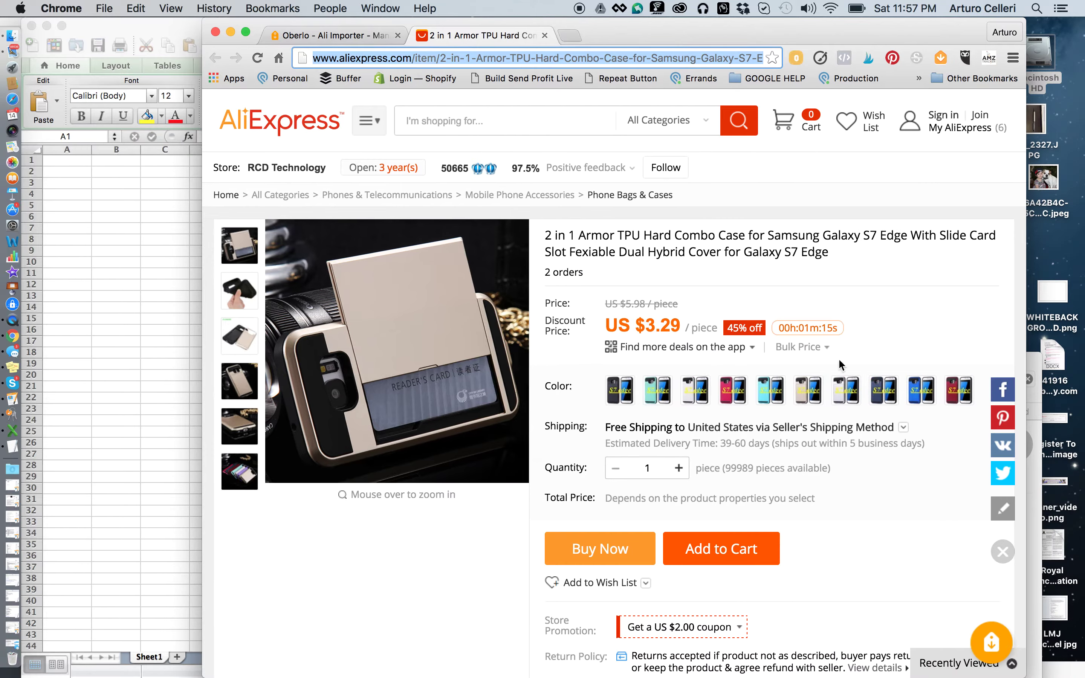
pyautogui.moveTo(735, 345)
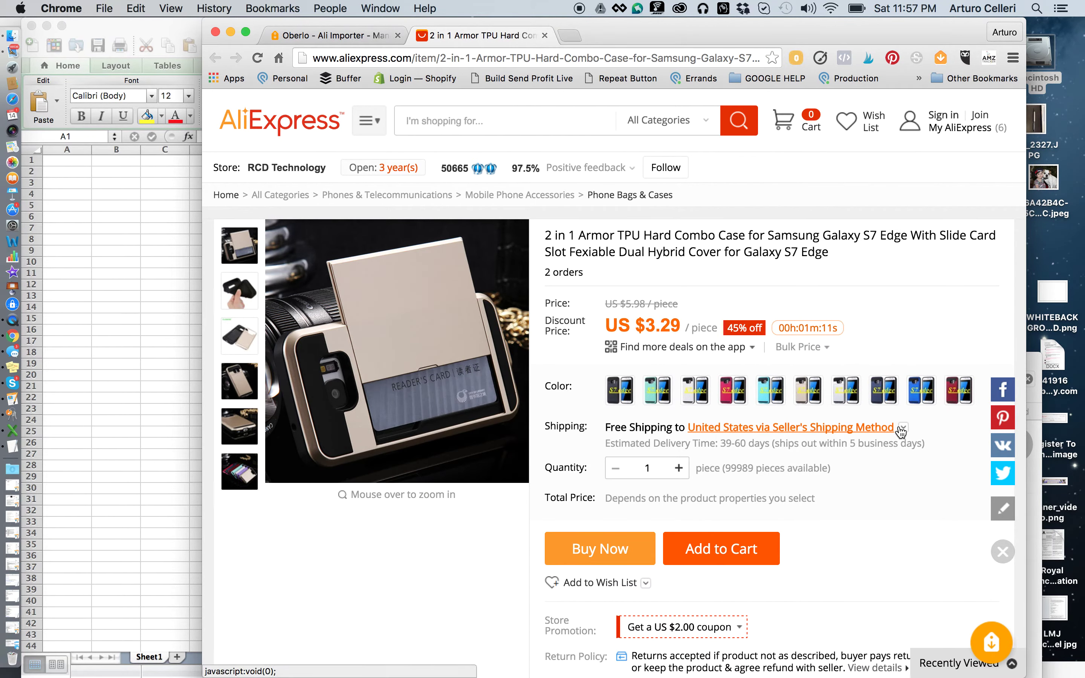
pyautogui.click(901, 429)
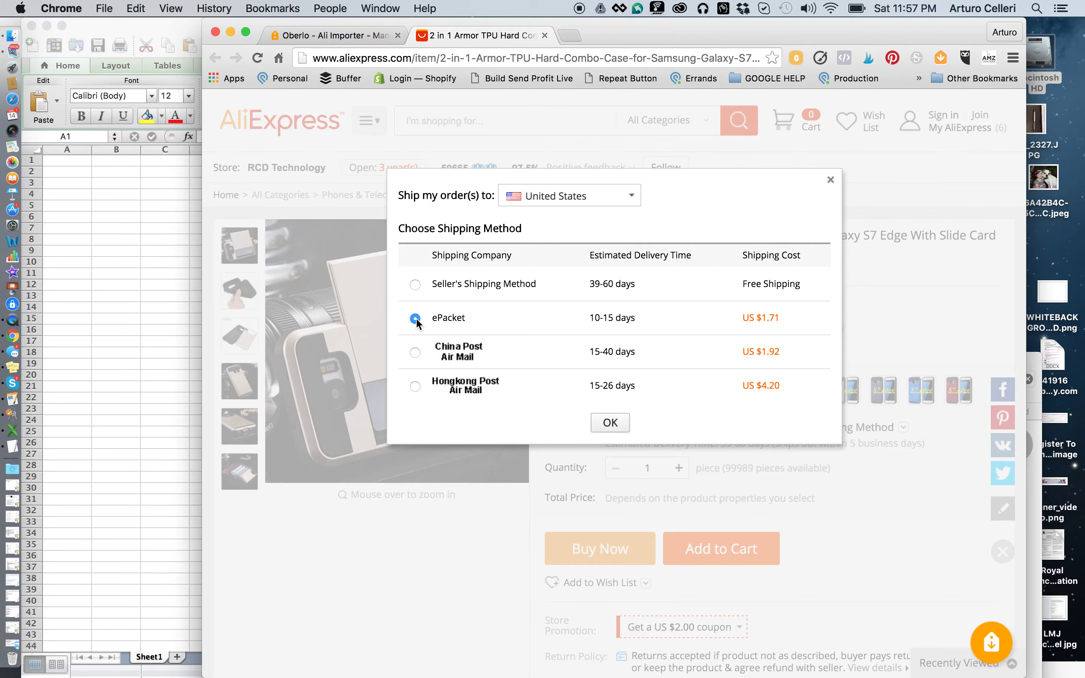
pyautogui.click(831, 181)
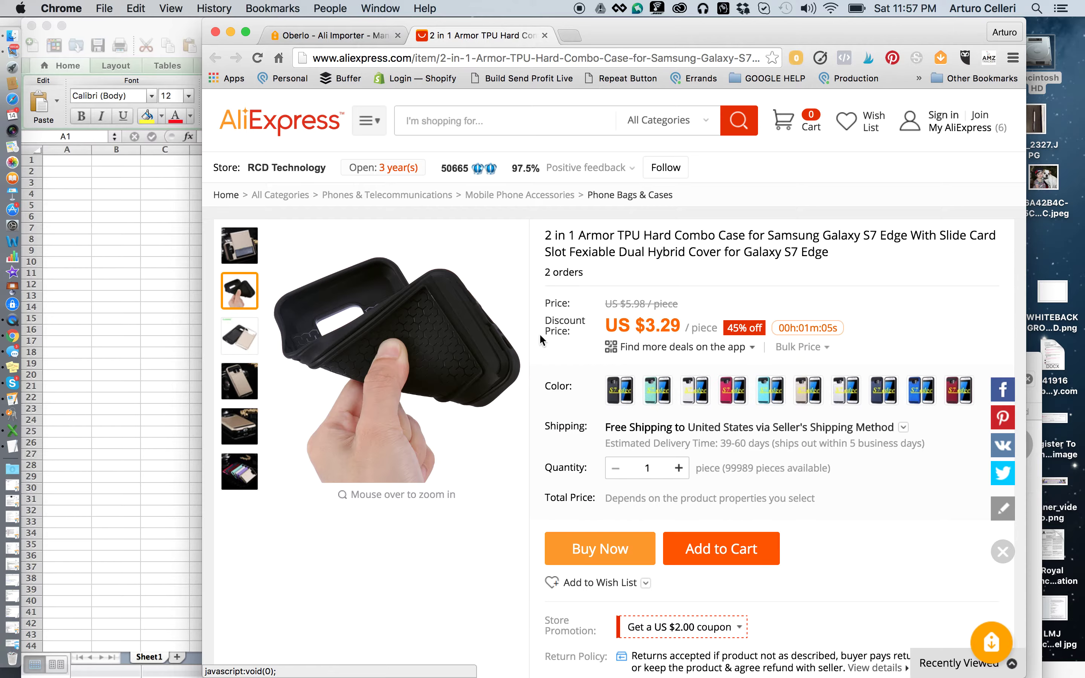
# Step: Rearrange the windows so Workbook1, the AliExpress page and the Shopify list are all visible
pyautogui.moveTo(641, 28); pyautogui.dragTo(932, 29)
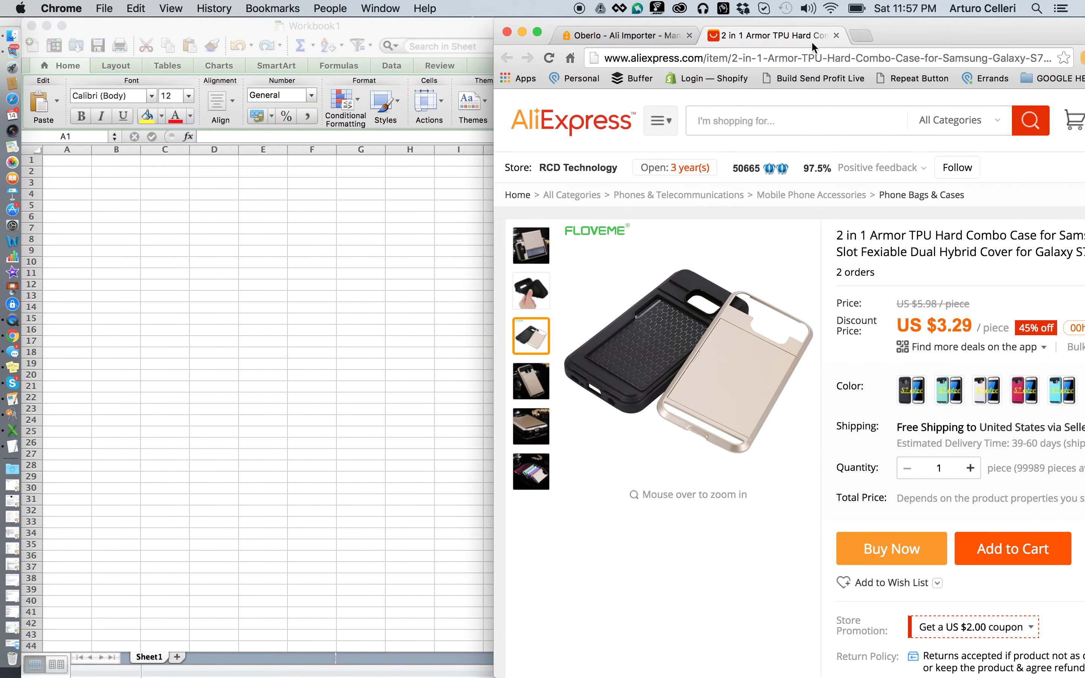
pyautogui.press('super+Tab')
pyautogui.moveTo(446, 84); pyautogui.dragTo(684, 93)
pyautogui.click(308, 257)
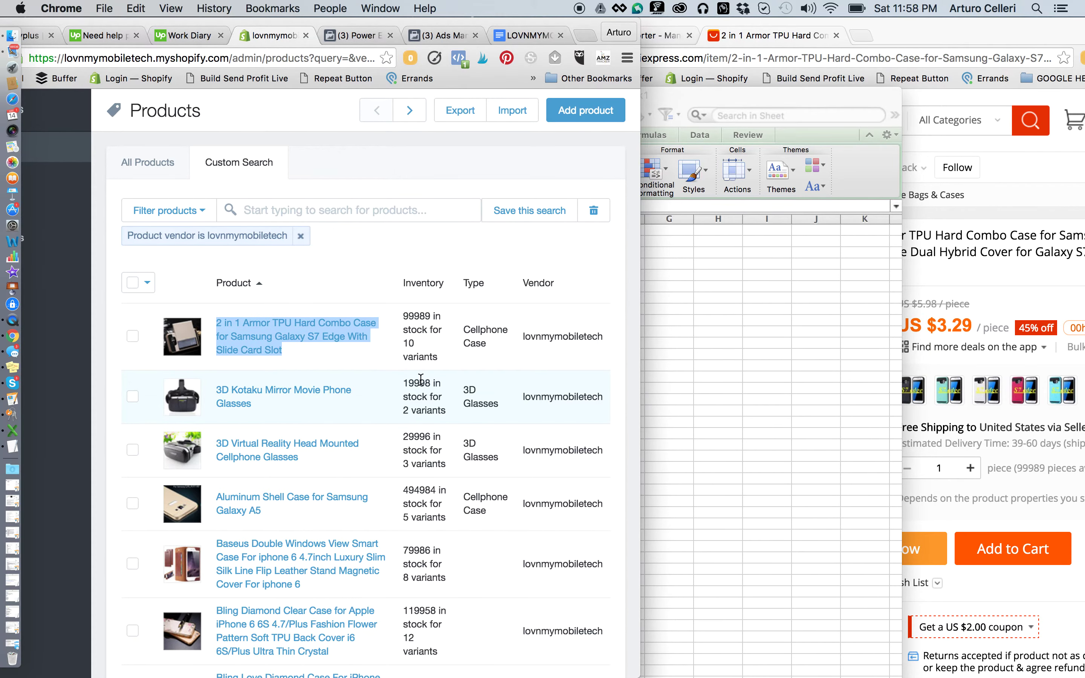
# Step: Maximize the Shopify window and scroll through all lovnmymobiletech products, ending with the Armor TPU case on top
pyautogui.press('super+alt+f')
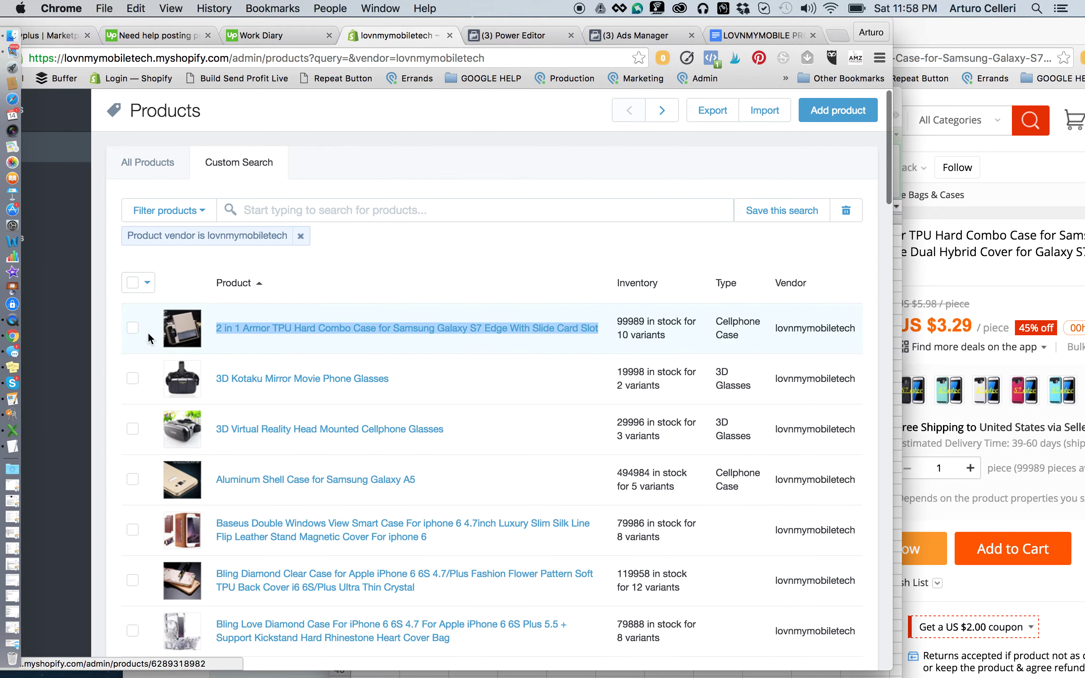
pyautogui.scroll(-10, 285, 438)
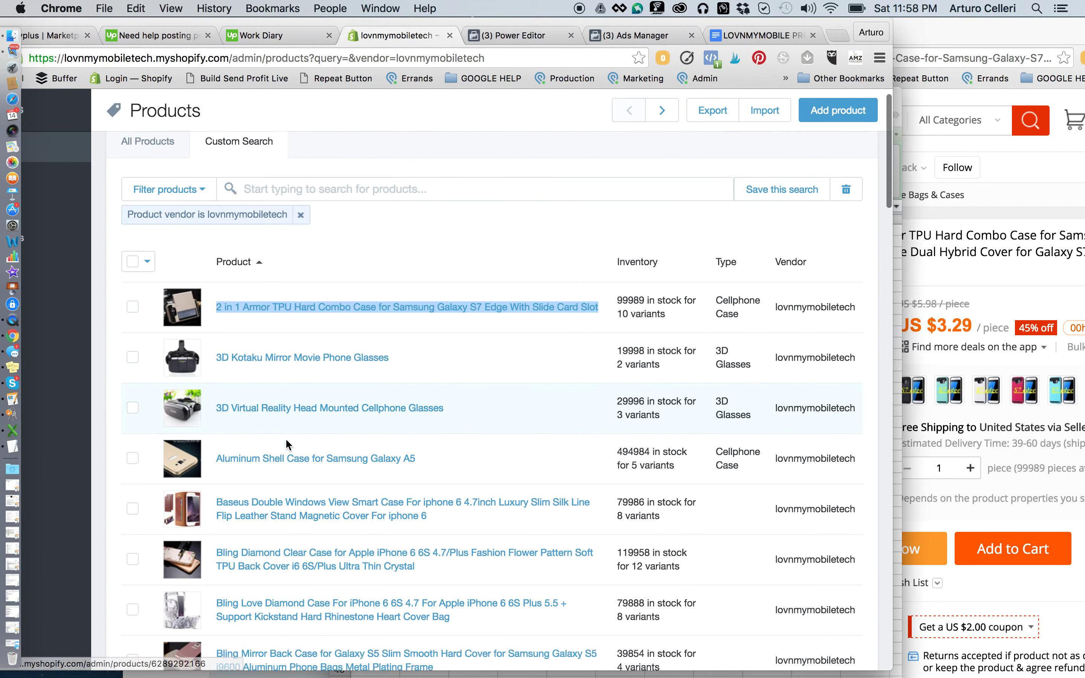
pyautogui.scroll(-15, 286, 441)
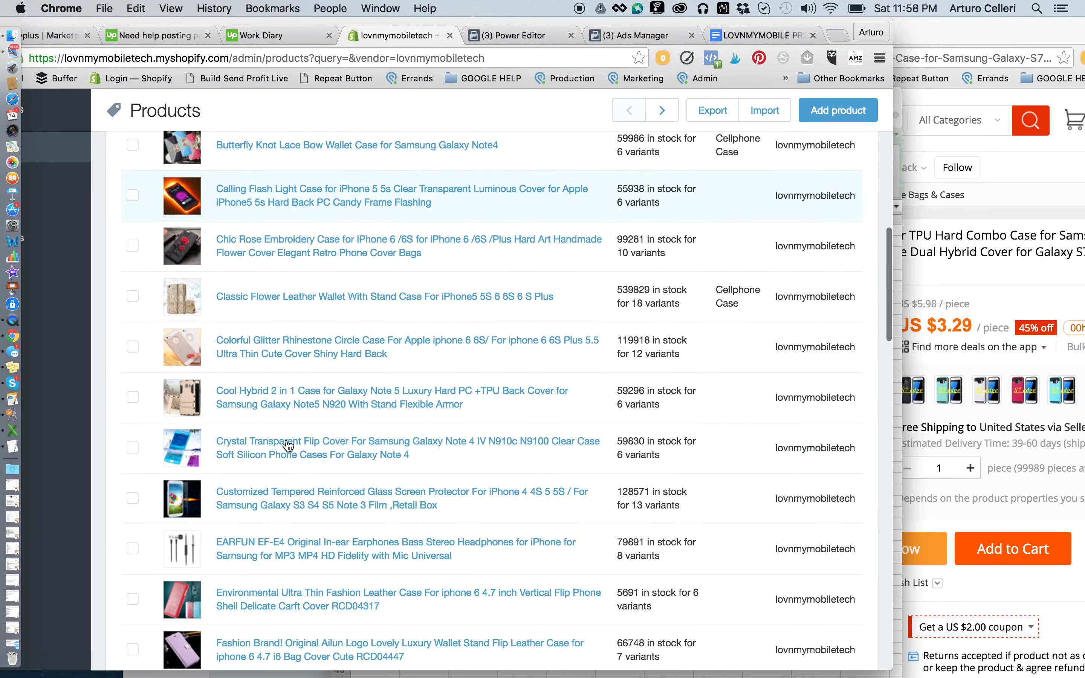
pyautogui.scroll(-20, 288, 445)
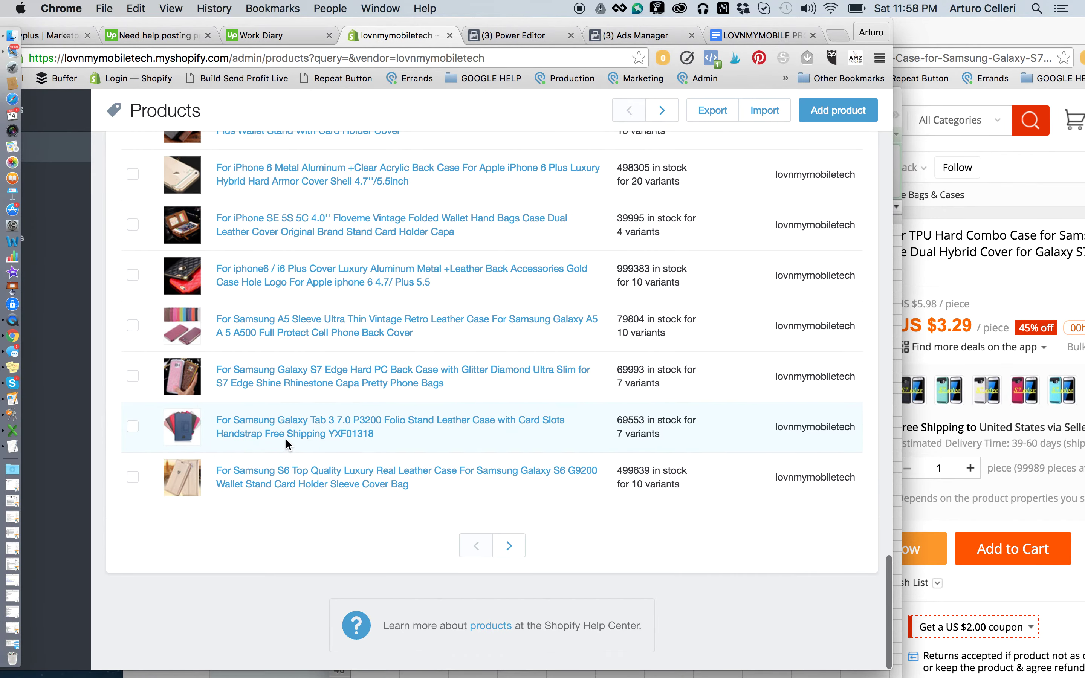
pyautogui.press('super+Up')
pyautogui.scroll(-2, 286, 441)
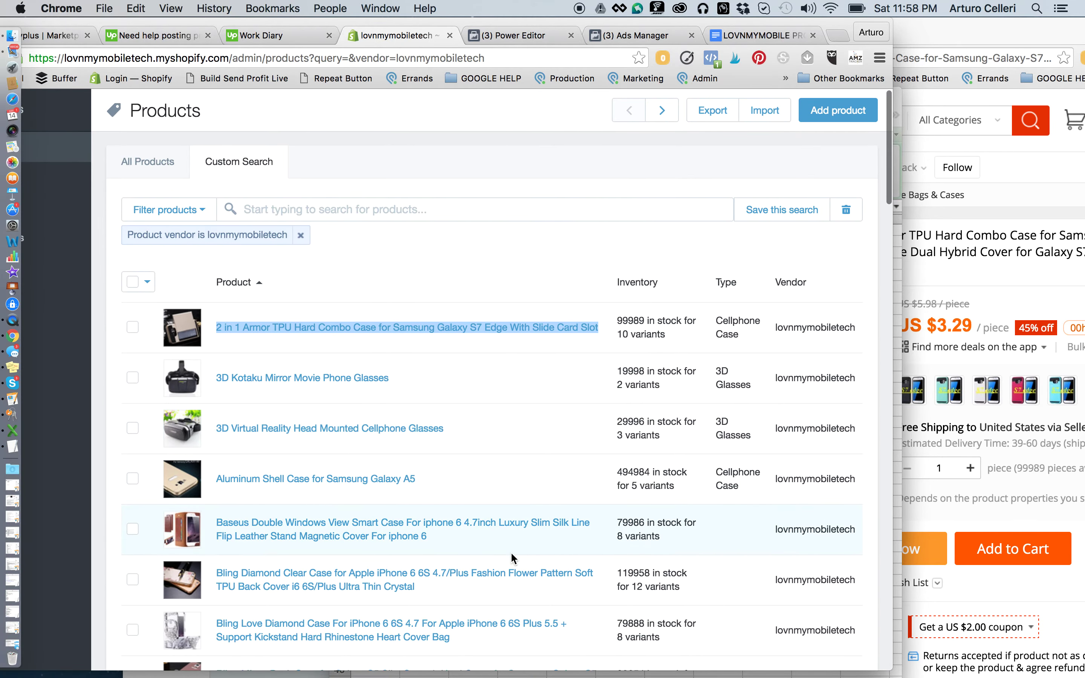
pyautogui.scroll(-5, 512, 554)
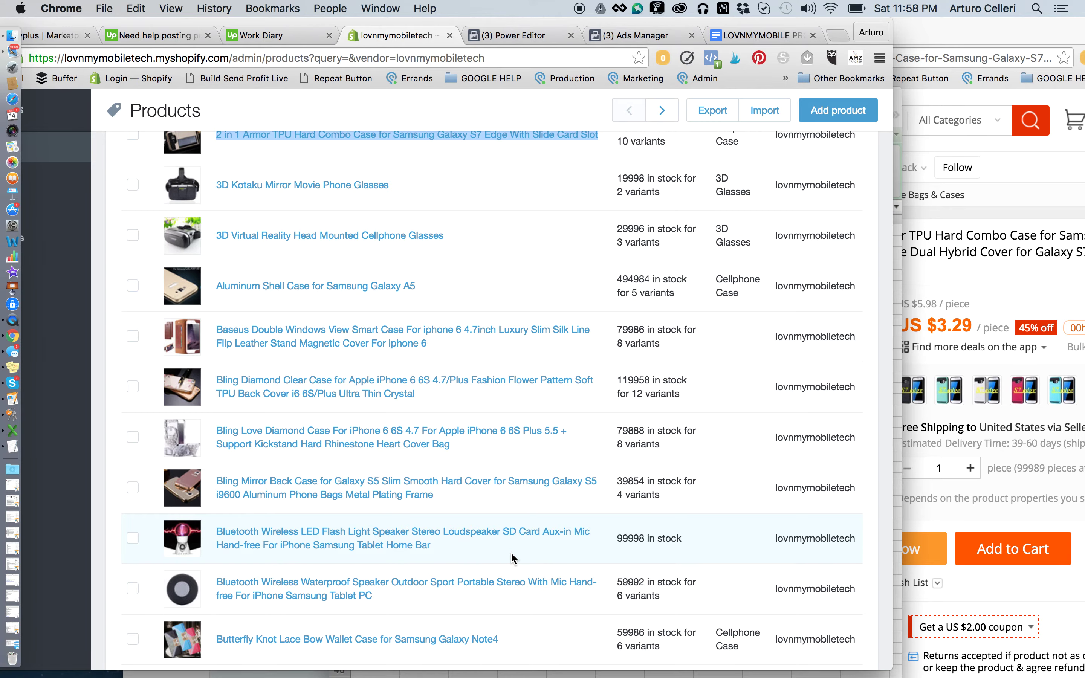
pyautogui.scroll(-10, 511, 554)
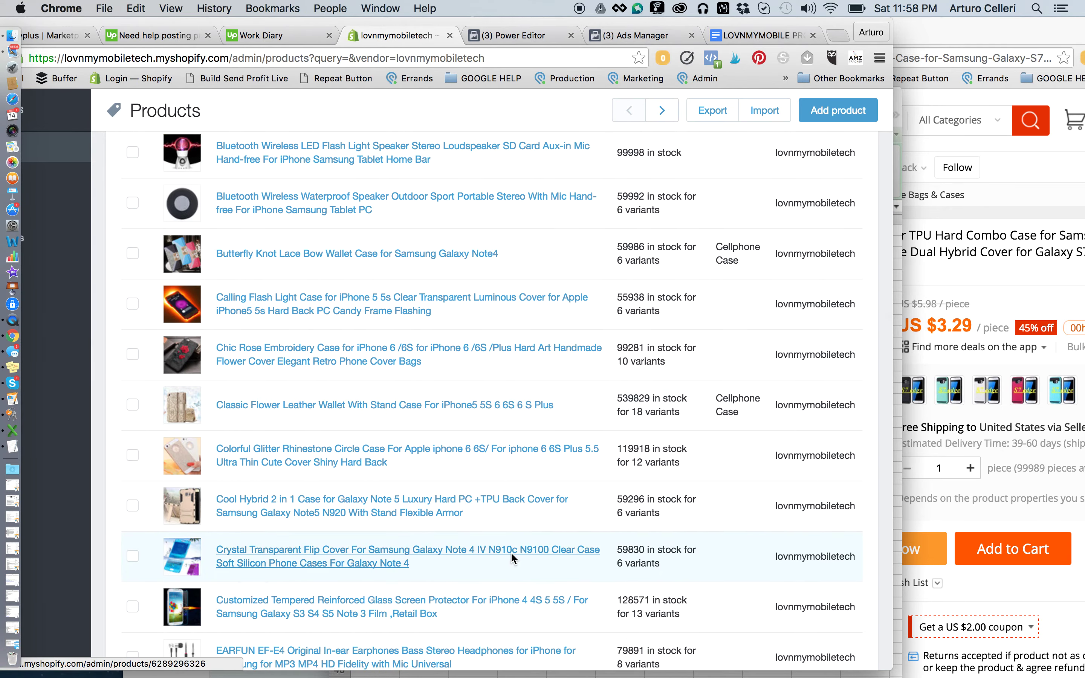
pyautogui.scroll(15, 512, 552)
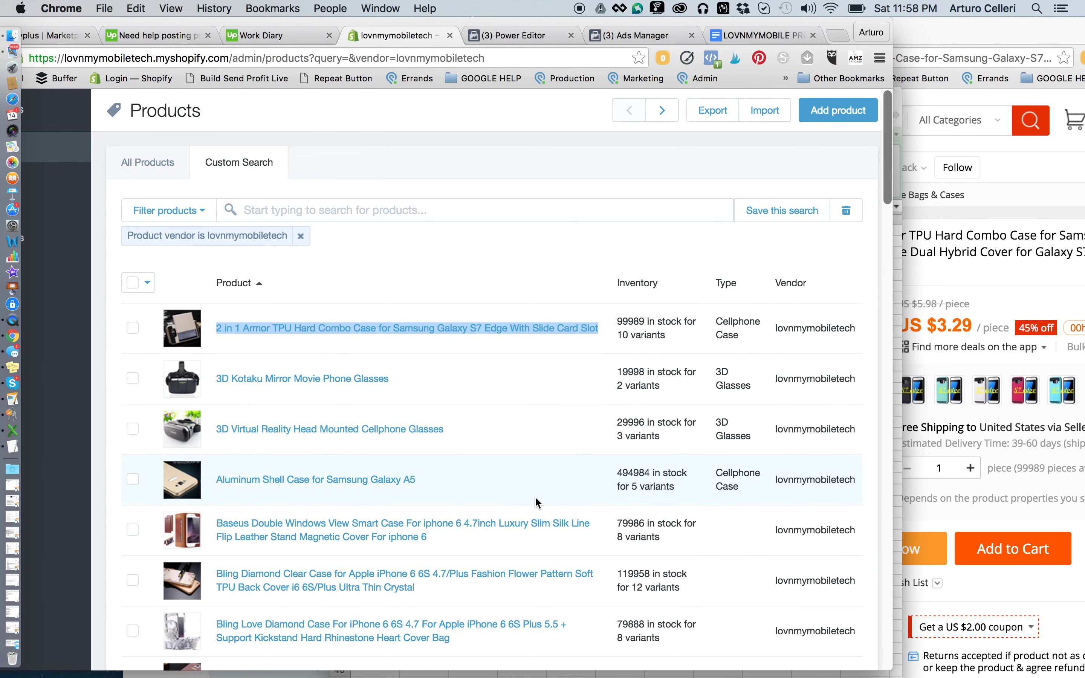
pyautogui.scroll(-1, 564, 499)
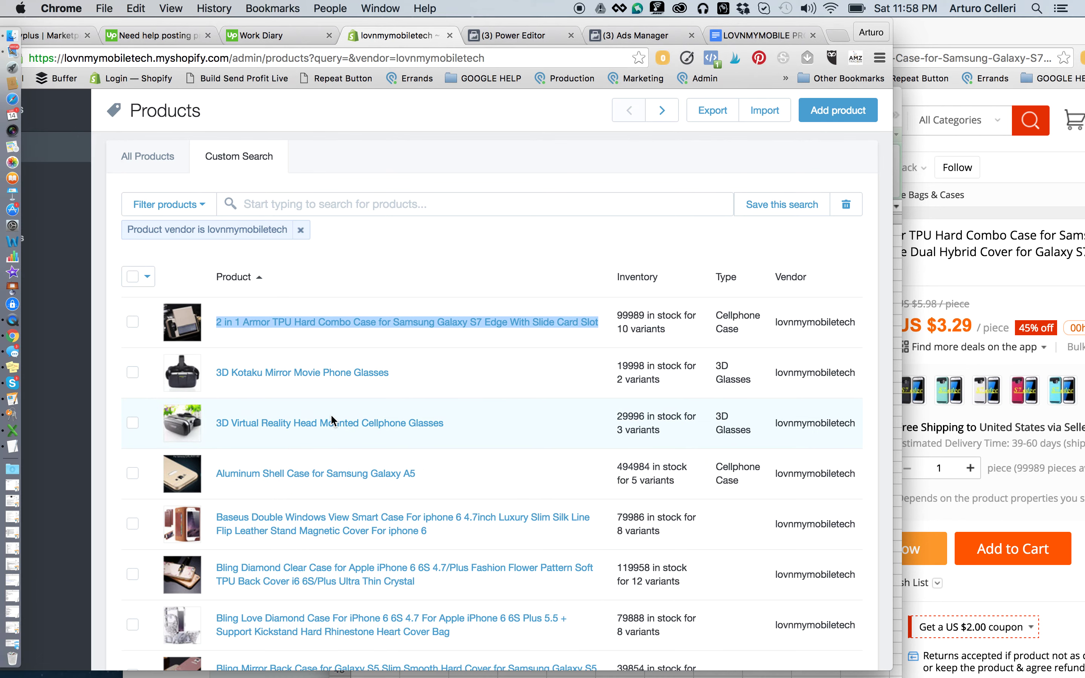